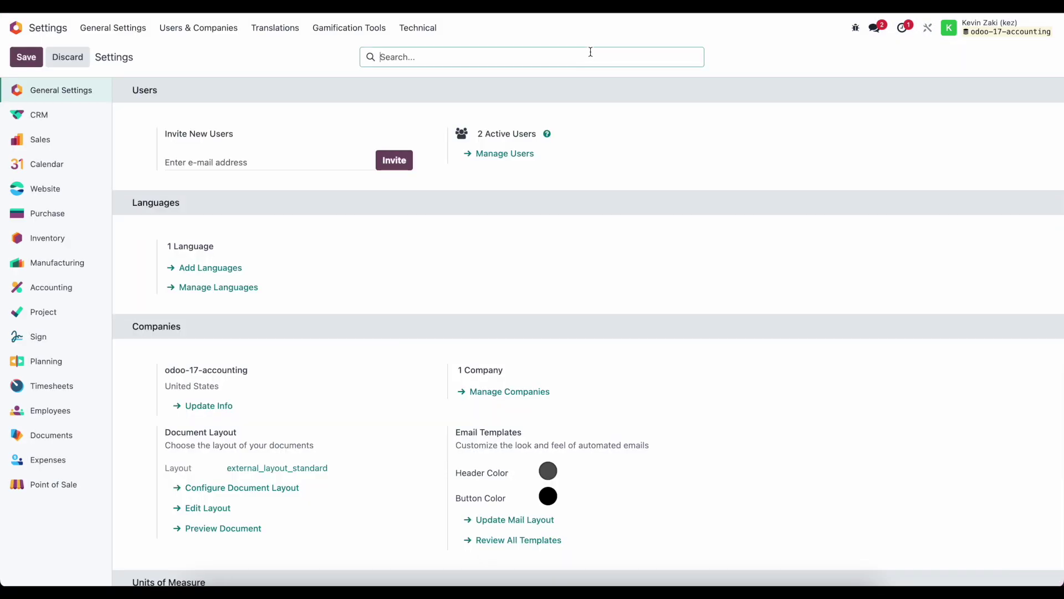
Step: Search settings for '3-way', tick 3-way matching under Purchase > Invoicing, and save
text(3 w)
key(BackSpace)
key(BackSpace)
text(-wa)
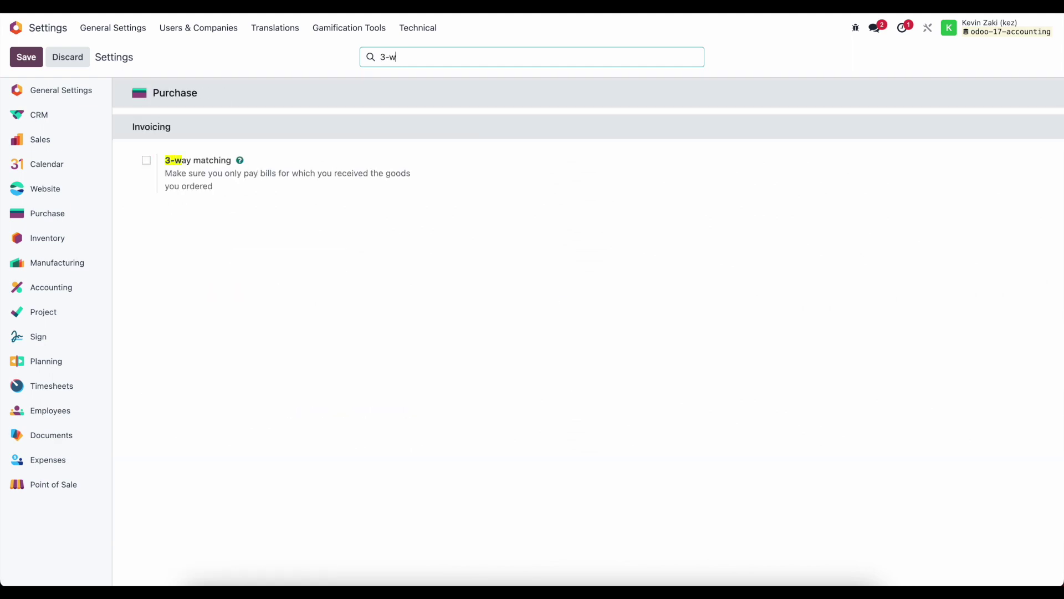
click(146, 161)
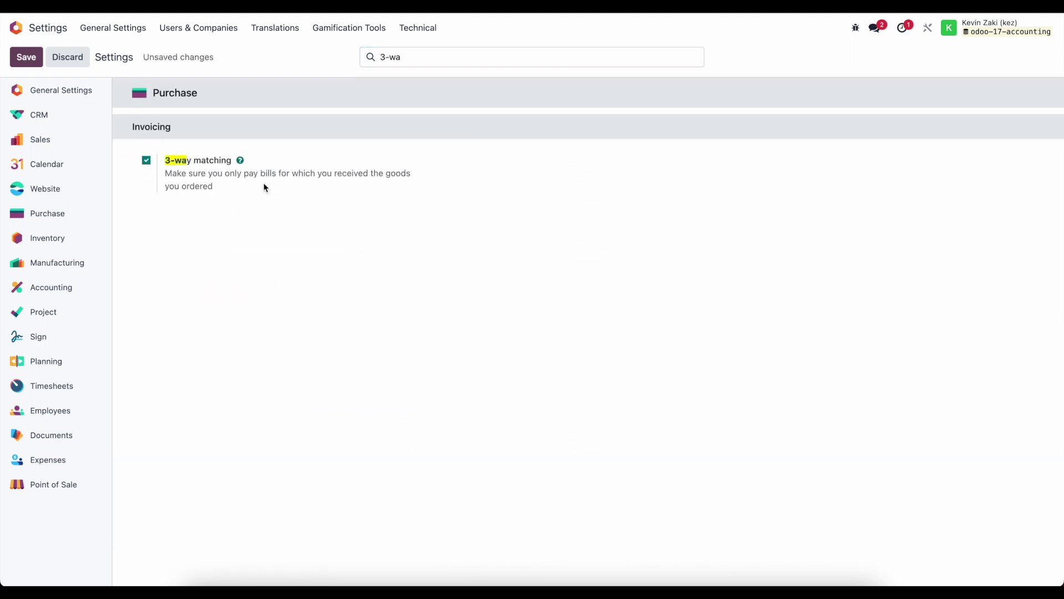
click(26, 57)
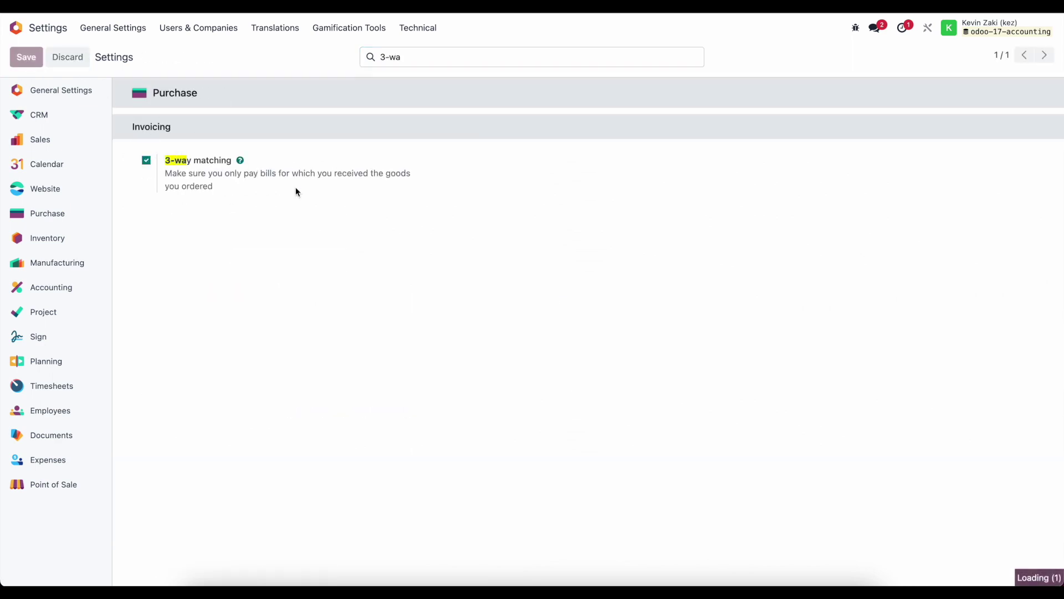
mouse_move(296, 189)
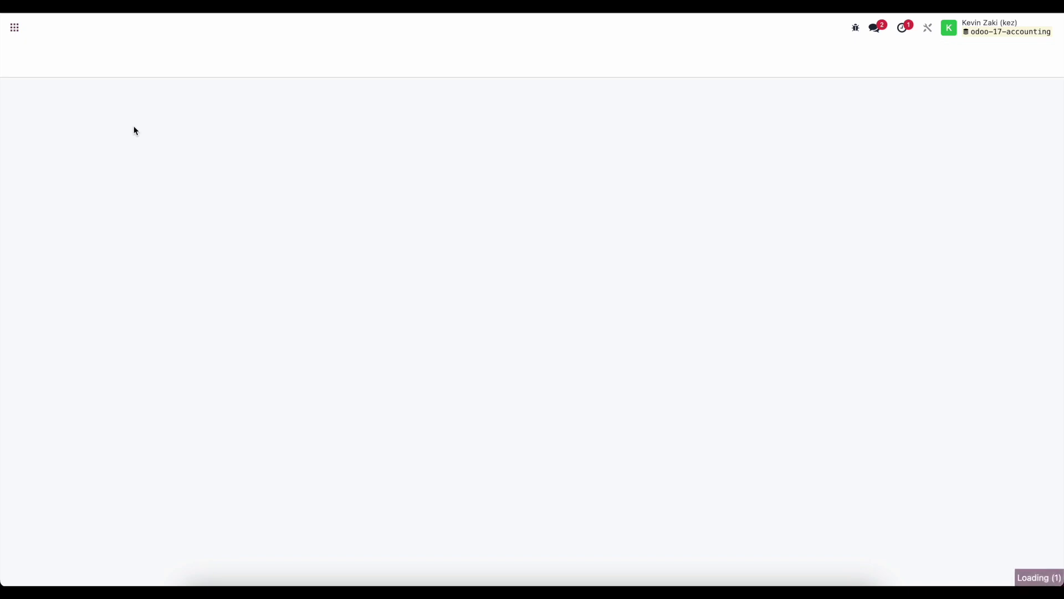
Step: Start a new request for quotation in Purchase with Vendor 1 as the vendor
click(16, 27)
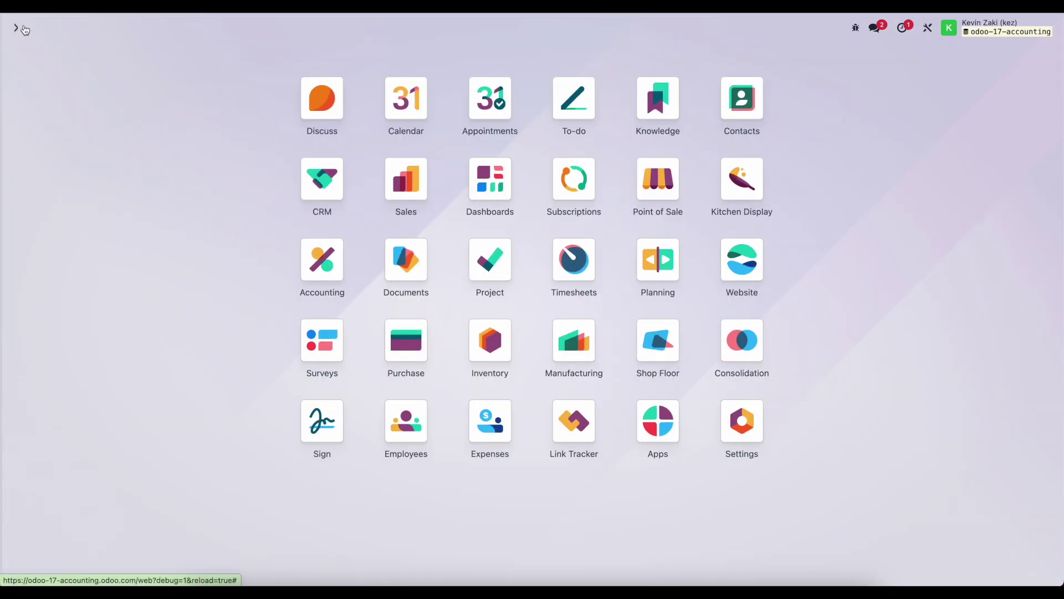
click(404, 340)
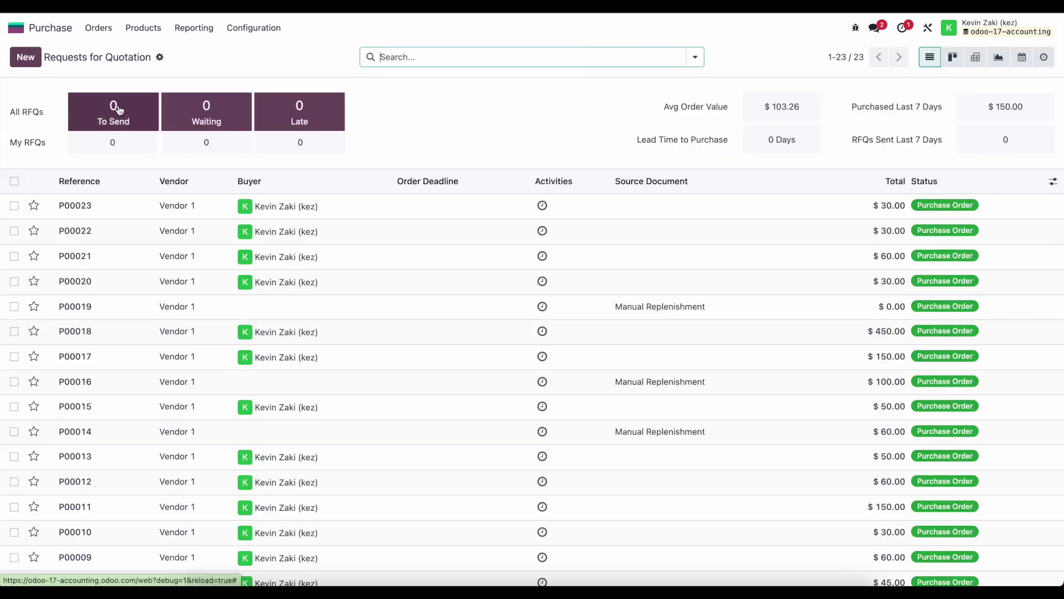
click(25, 57)
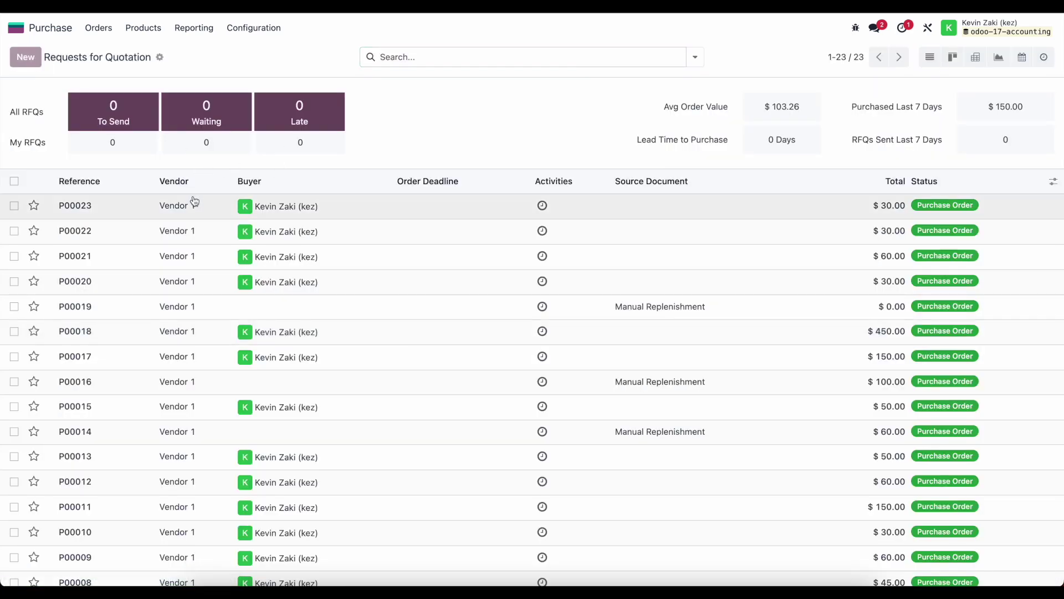
click(198, 179)
click(178, 191)
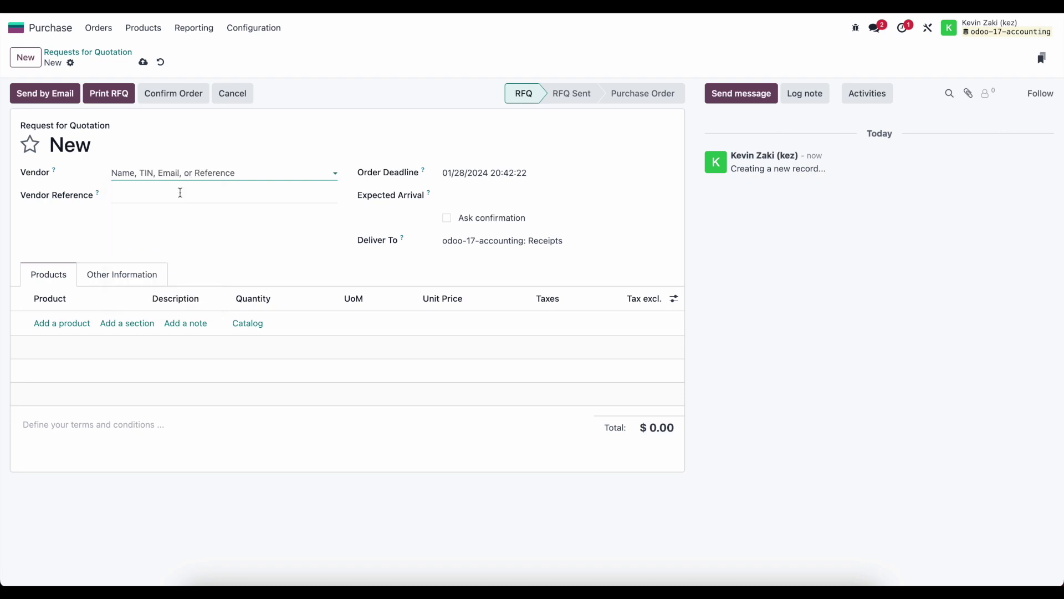
Step: Add 10 units of Product 2 (Average Cost), save the quotation, and confirm the order
click(81, 323)
click(91, 322)
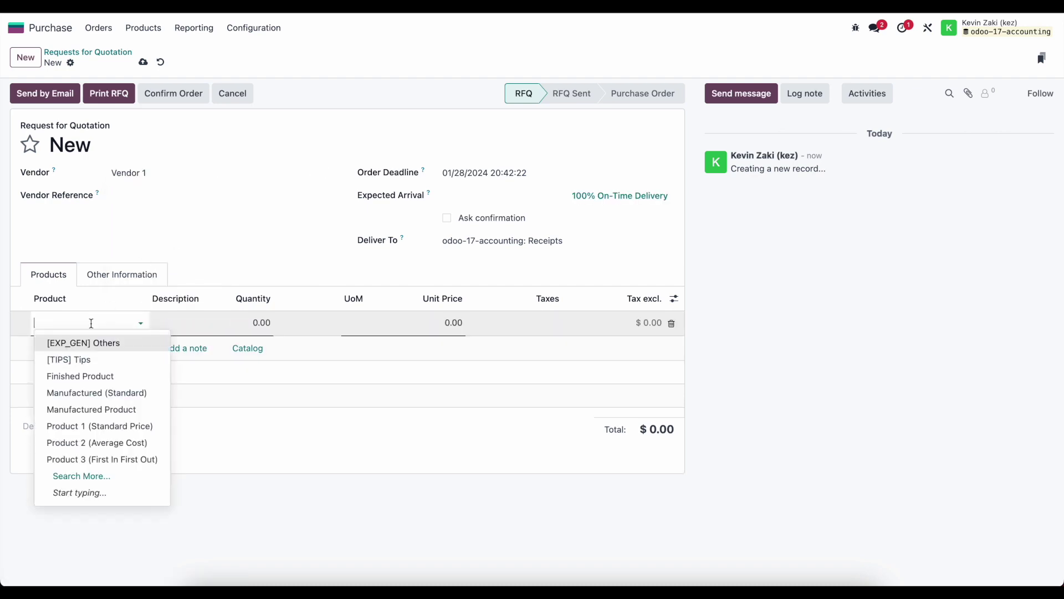
click(91, 443)
click(271, 328)
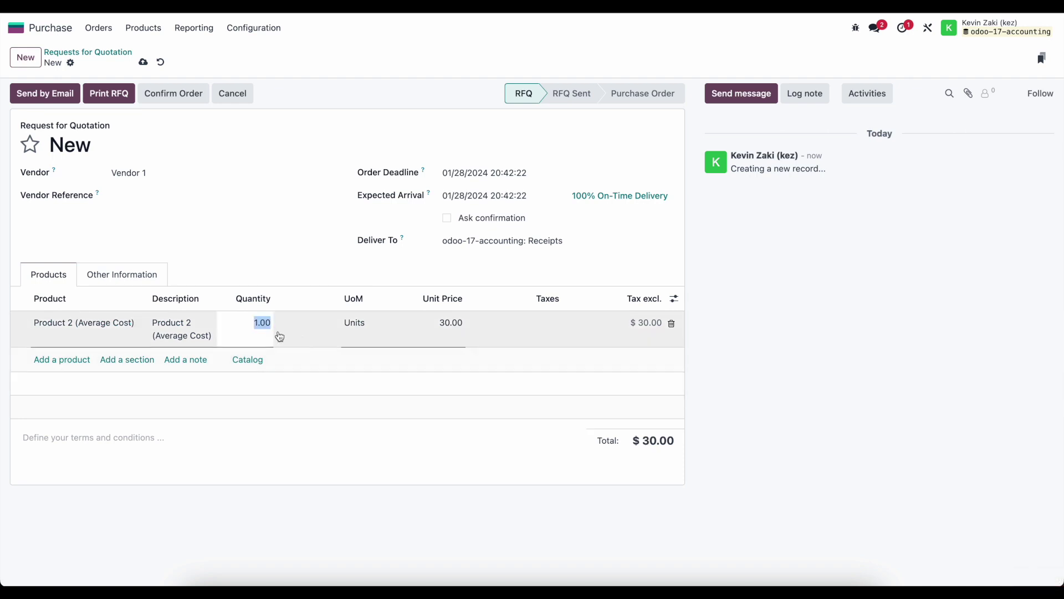
text(10)
click(357, 412)
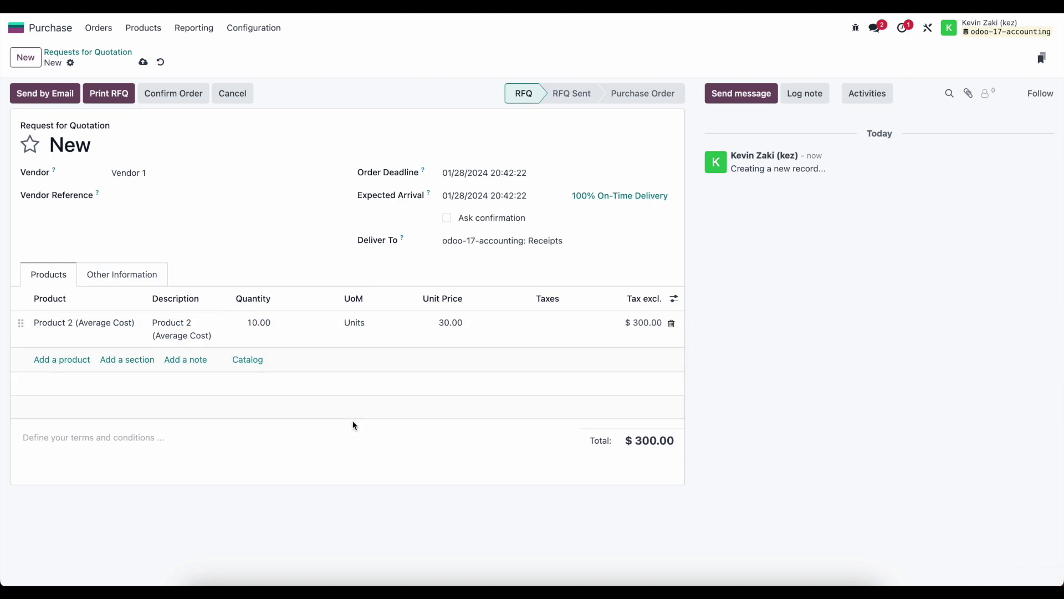
click(143, 61)
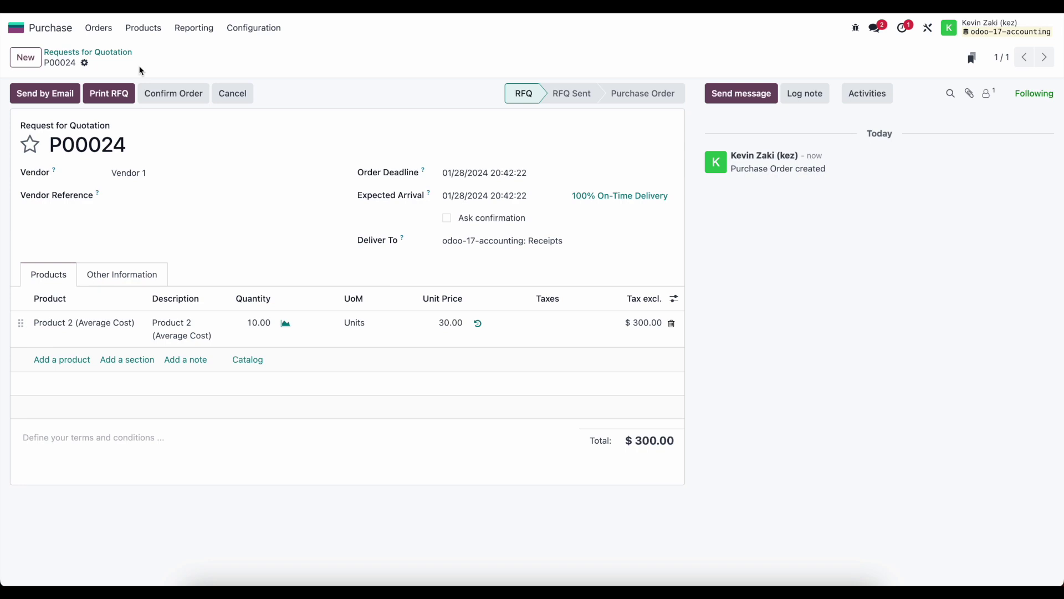
click(173, 92)
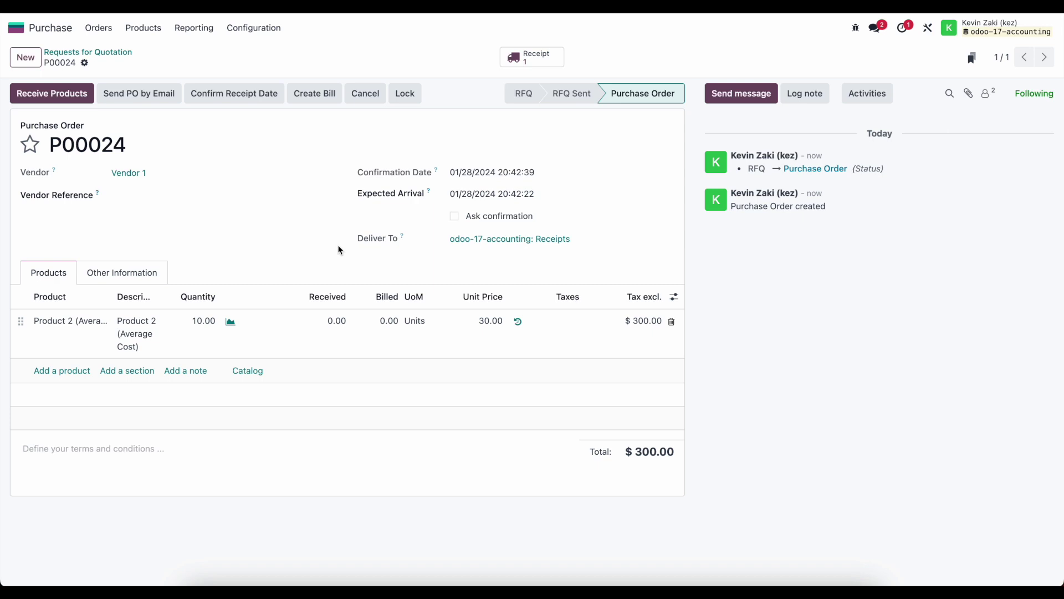
Step: Open receipt WH/IN/00024 for purchase order P00024
click(510, 57)
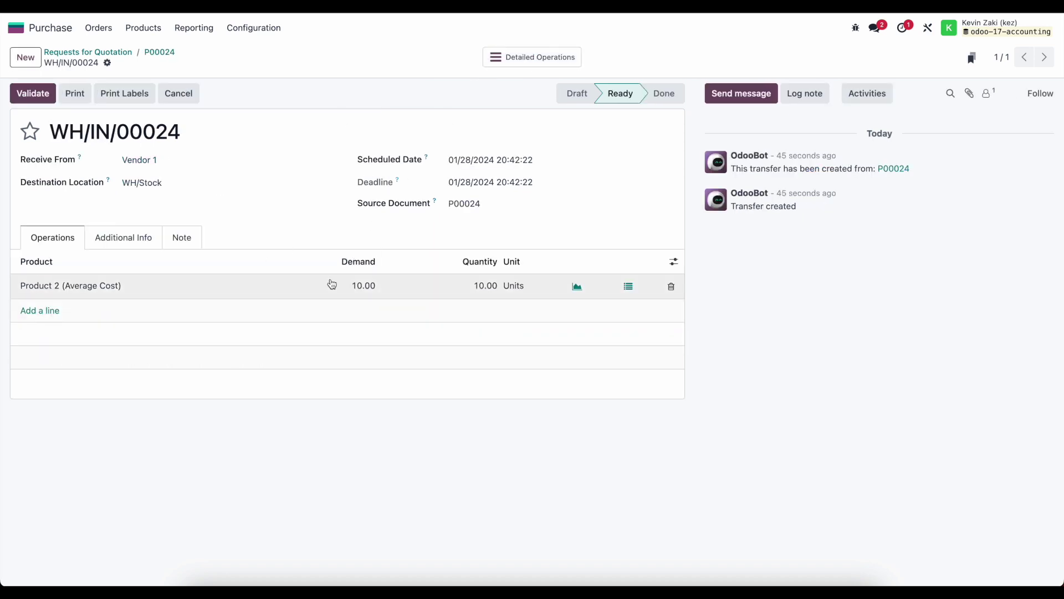
Step: Receive 5 units on WH/IN/00024 with a backorder, then list P00024's receipts
click(488, 288)
text(5)
click(473, 332)
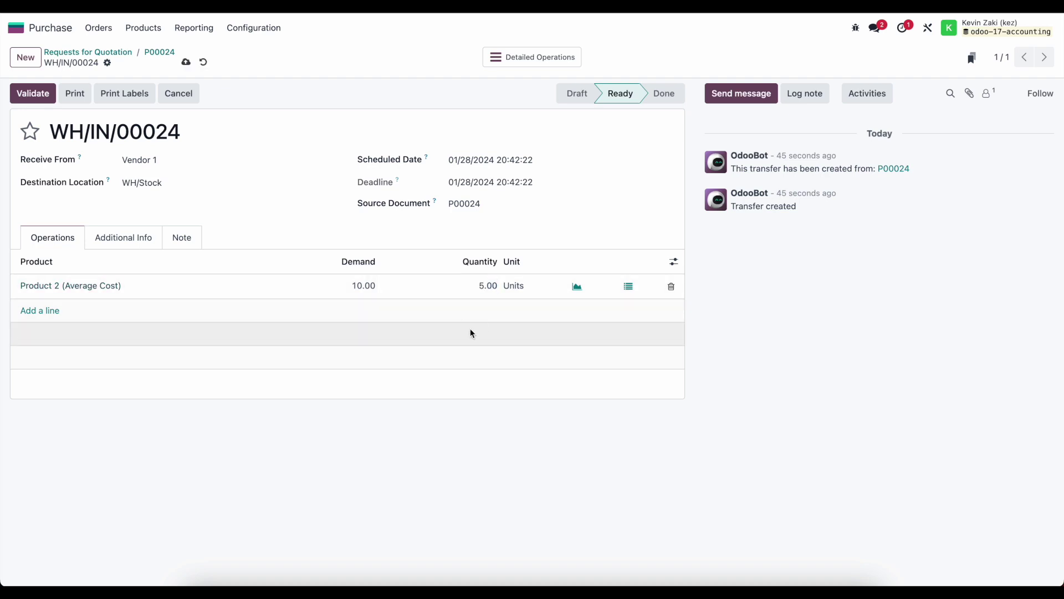
click(186, 62)
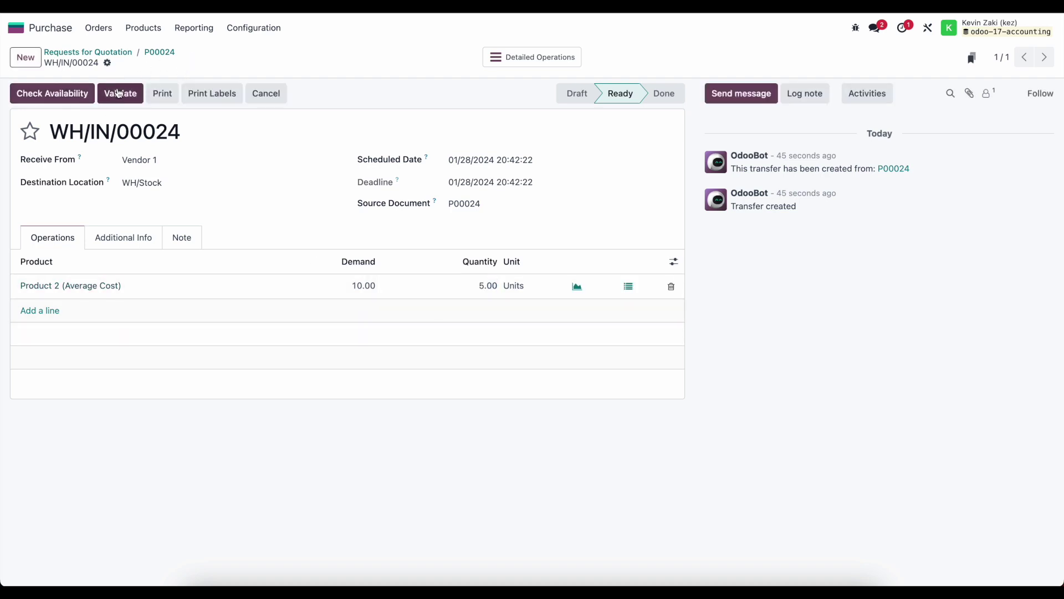
click(119, 93)
click(302, 361)
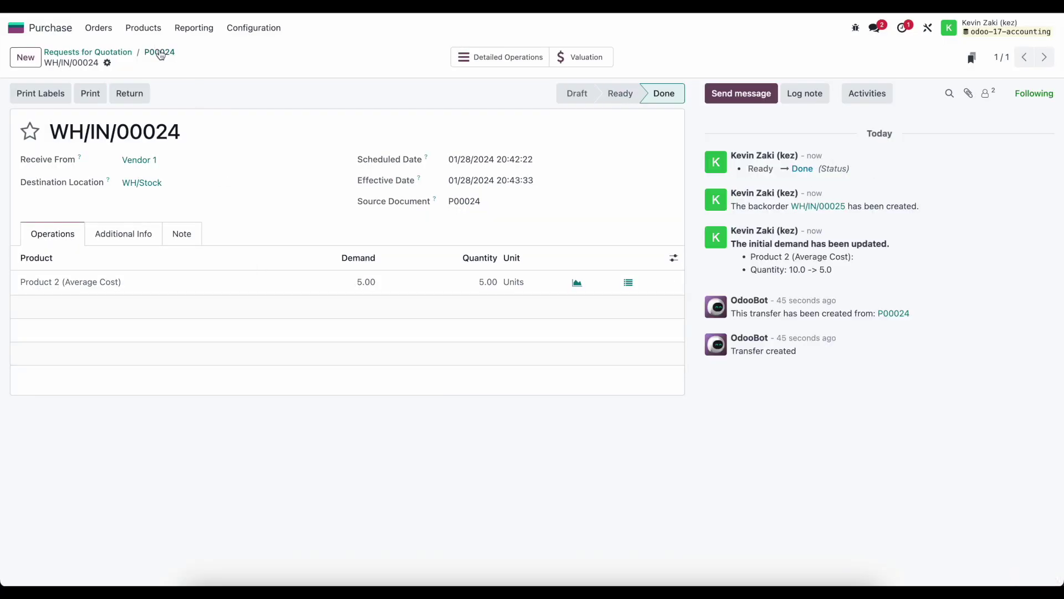
click(159, 53)
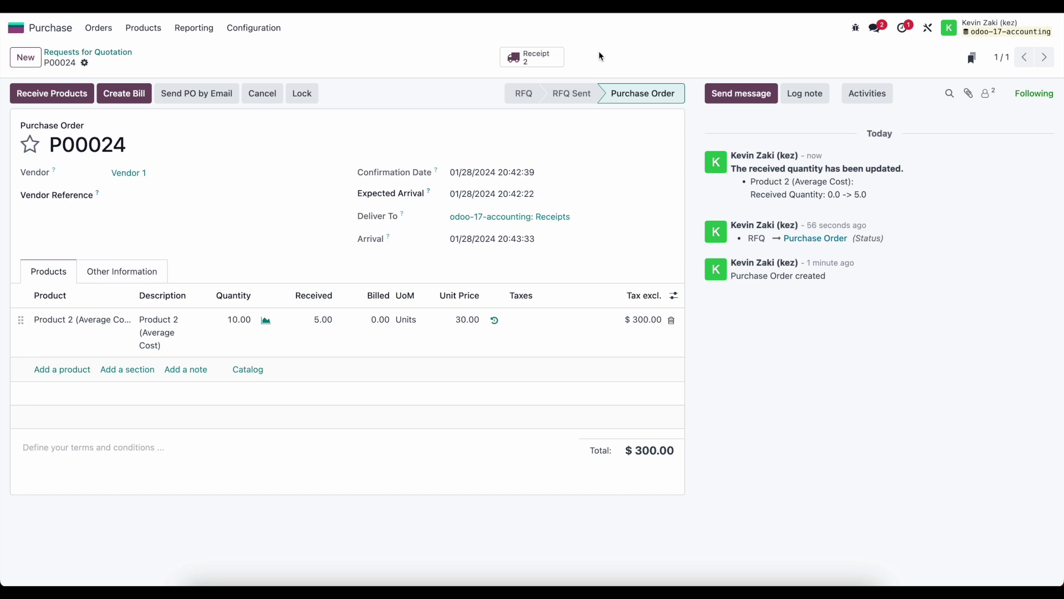
click(528, 57)
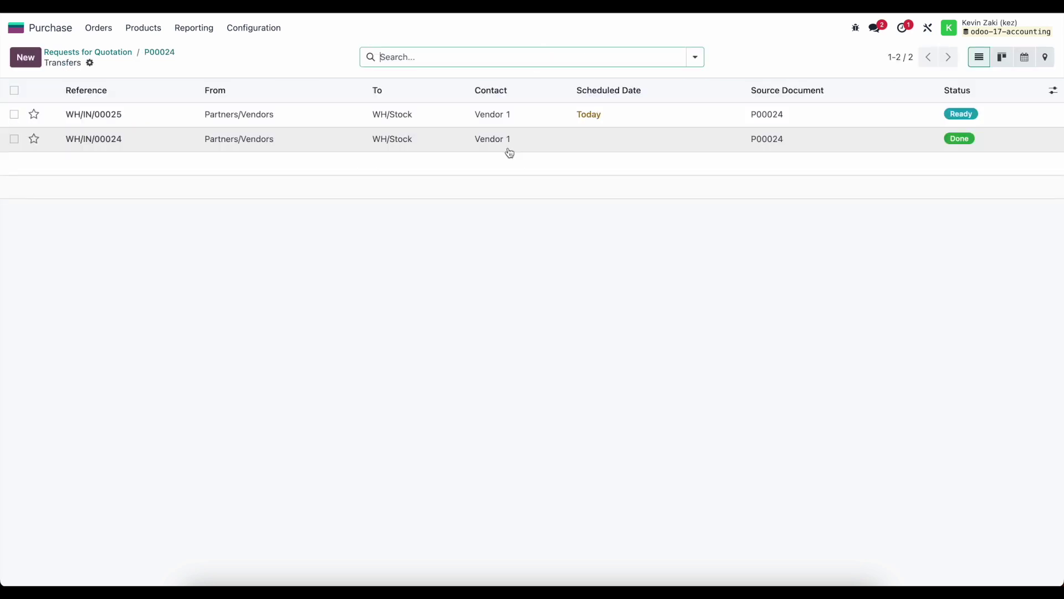
Step: Receive 3 units on WH/IN/00025, backorder the last 2, and return to the RFQ list
click(431, 118)
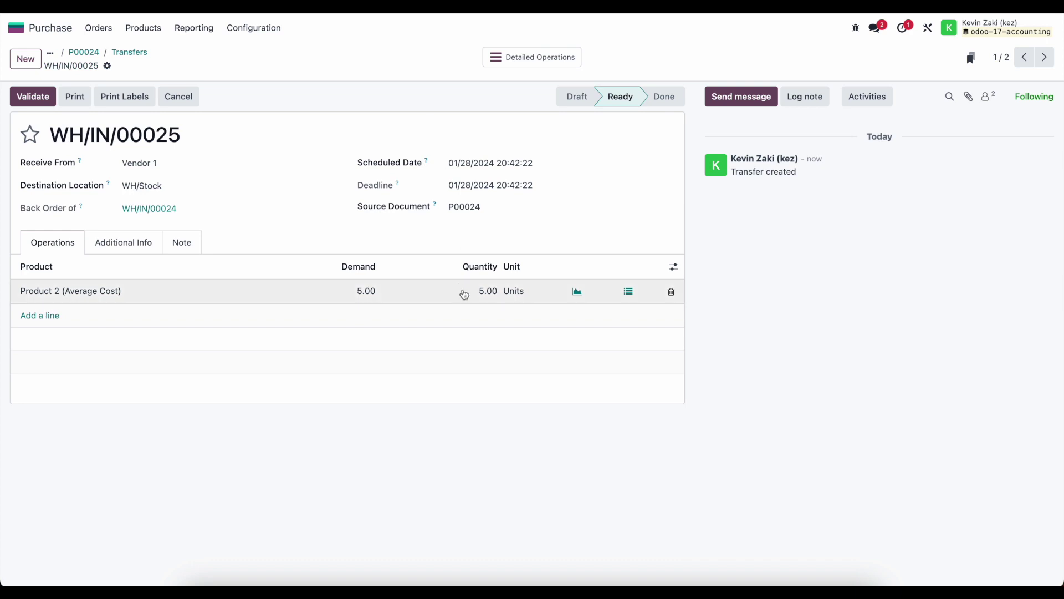
click(465, 292)
text(3)
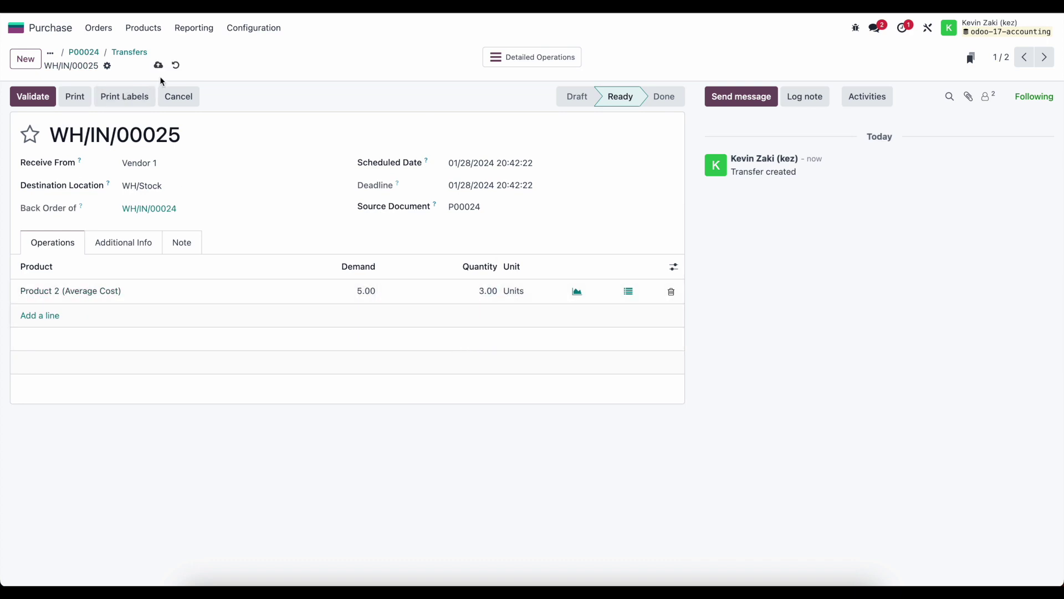
click(158, 67)
click(119, 97)
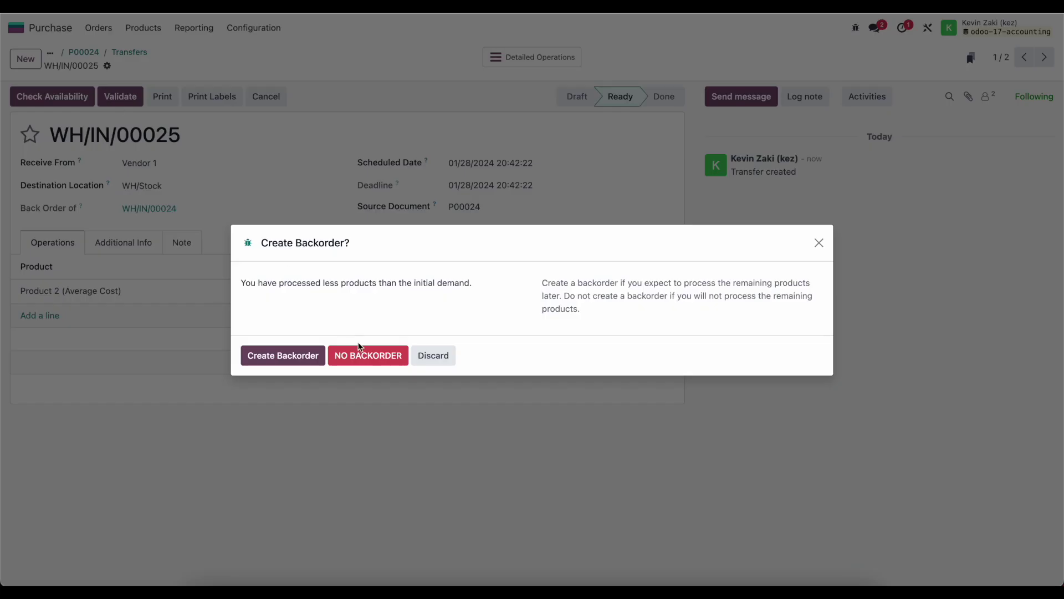
click(296, 367)
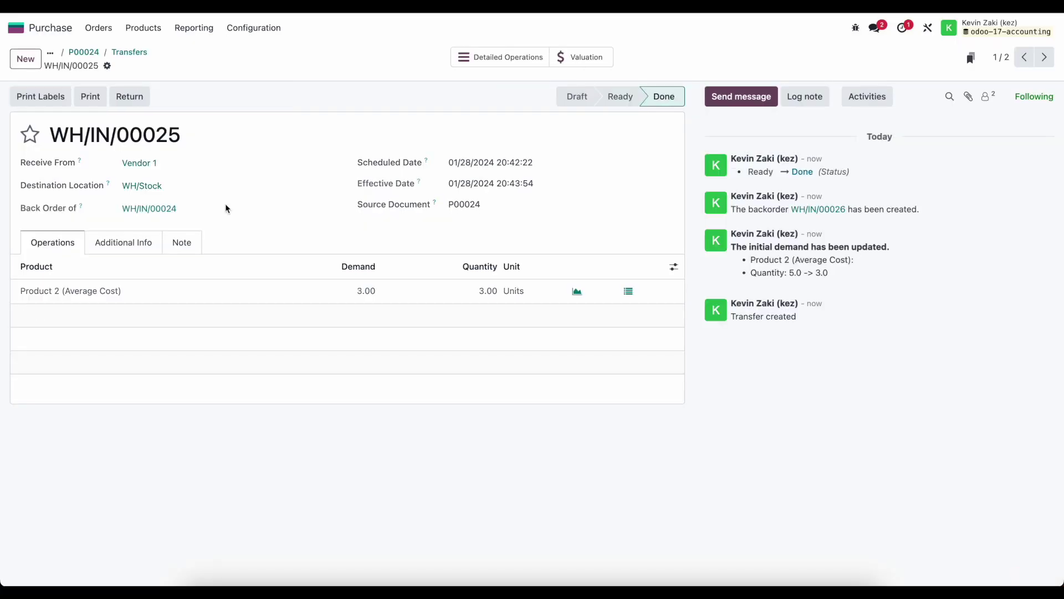
click(89, 52)
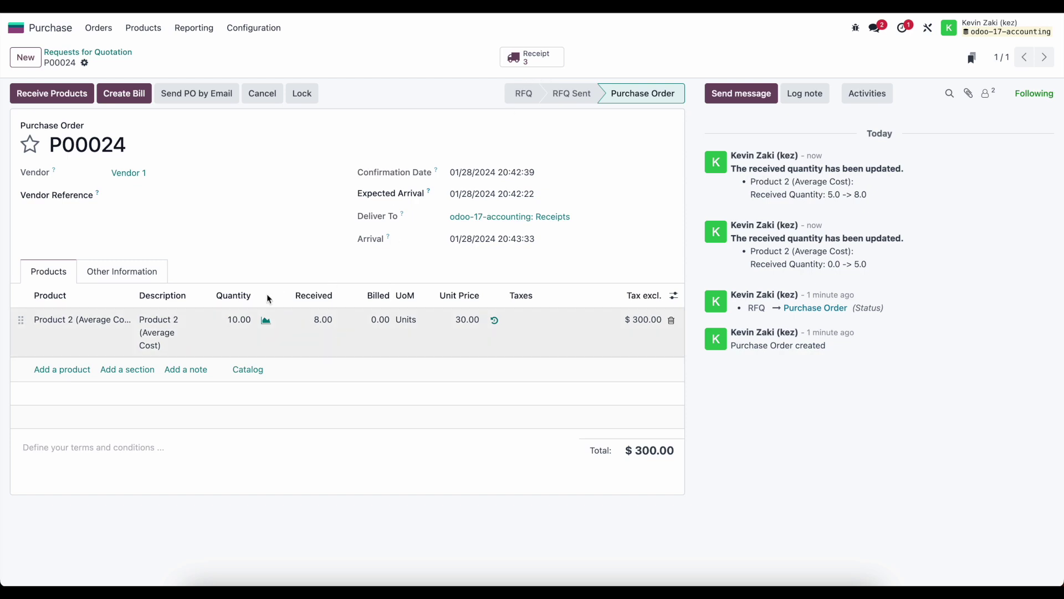
click(87, 52)
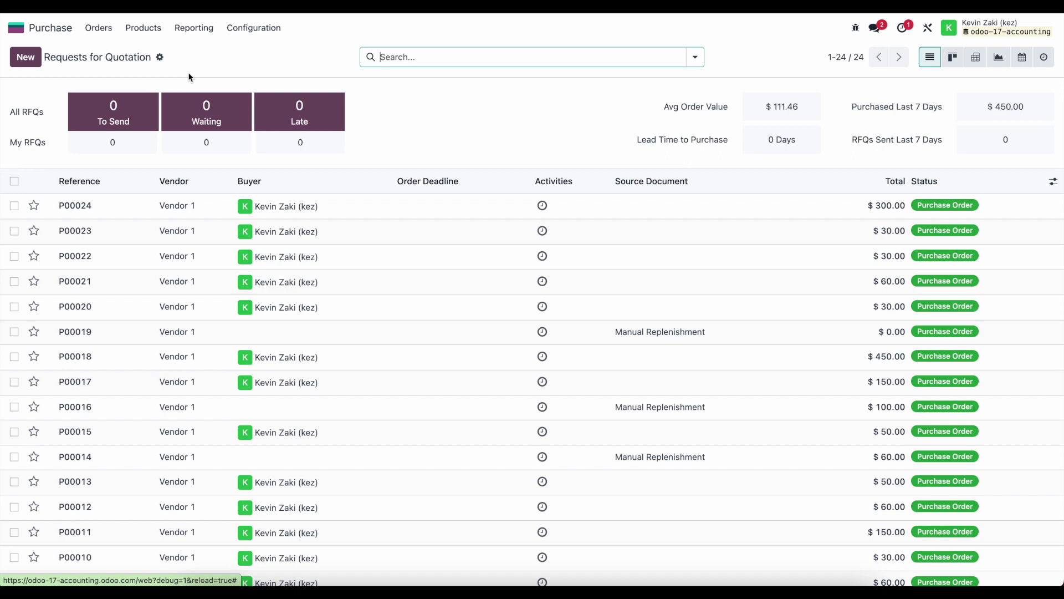
Step: Add the Billing Status column to the purchase order list, then open P00024
click(1053, 182)
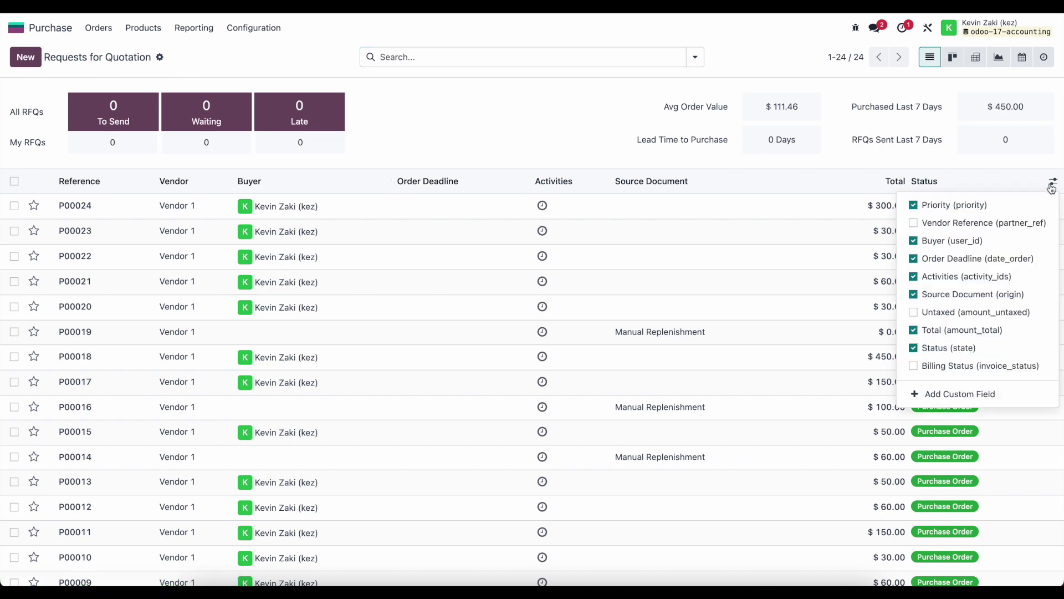
click(1009, 366)
click(592, 121)
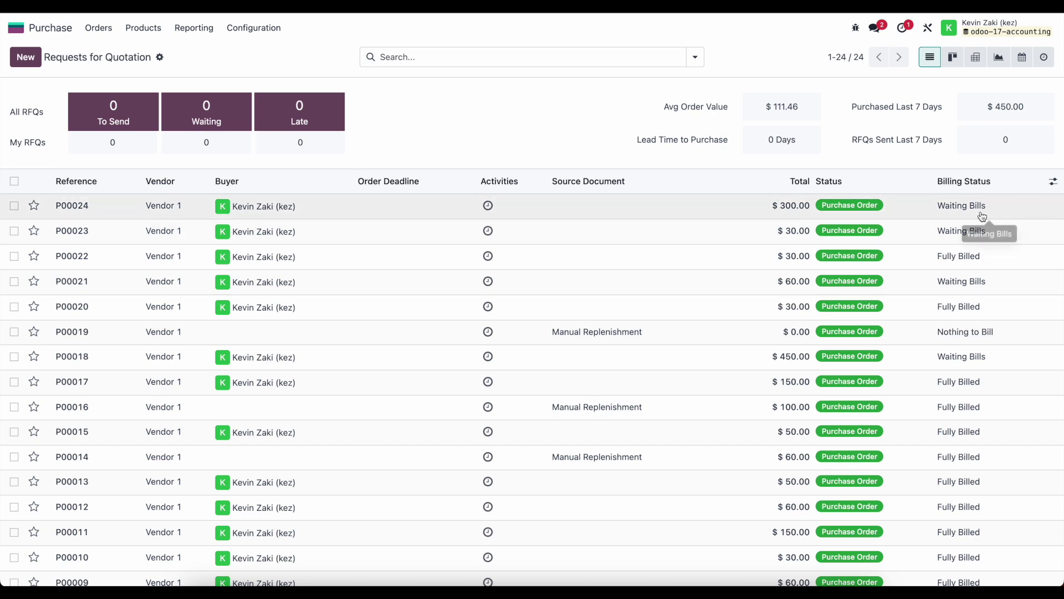
click(680, 213)
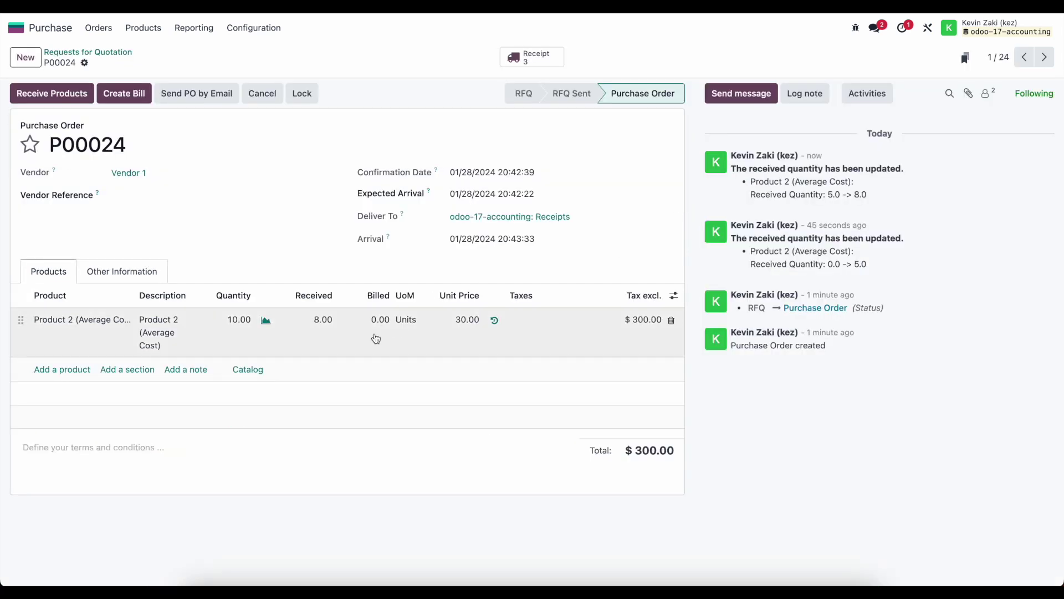
Step: Leave purchase order P00024 and return to the Odoo home screen of apps
double_click(113, 148)
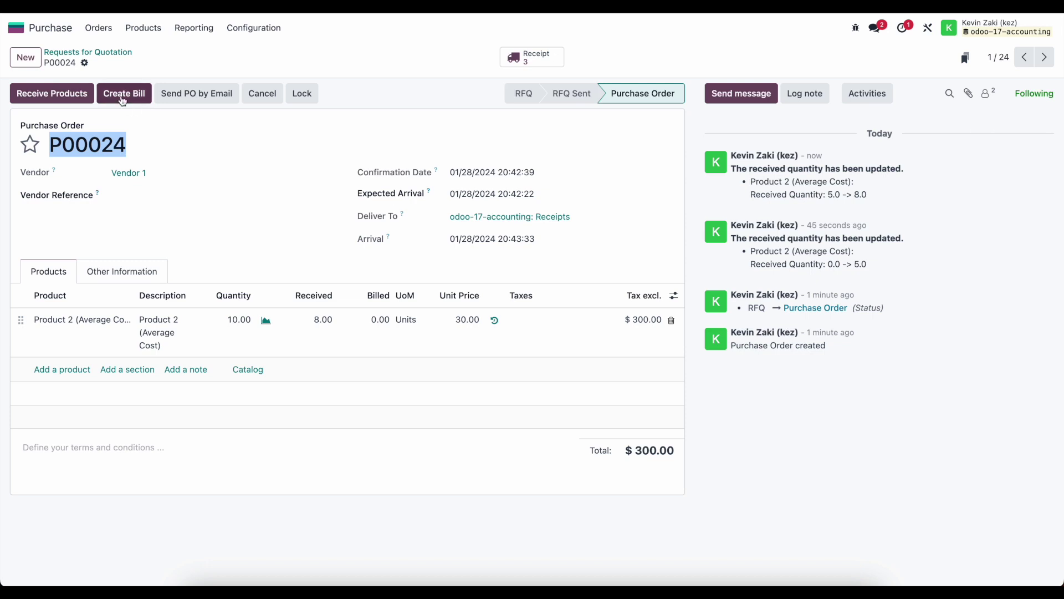
click(200, 153)
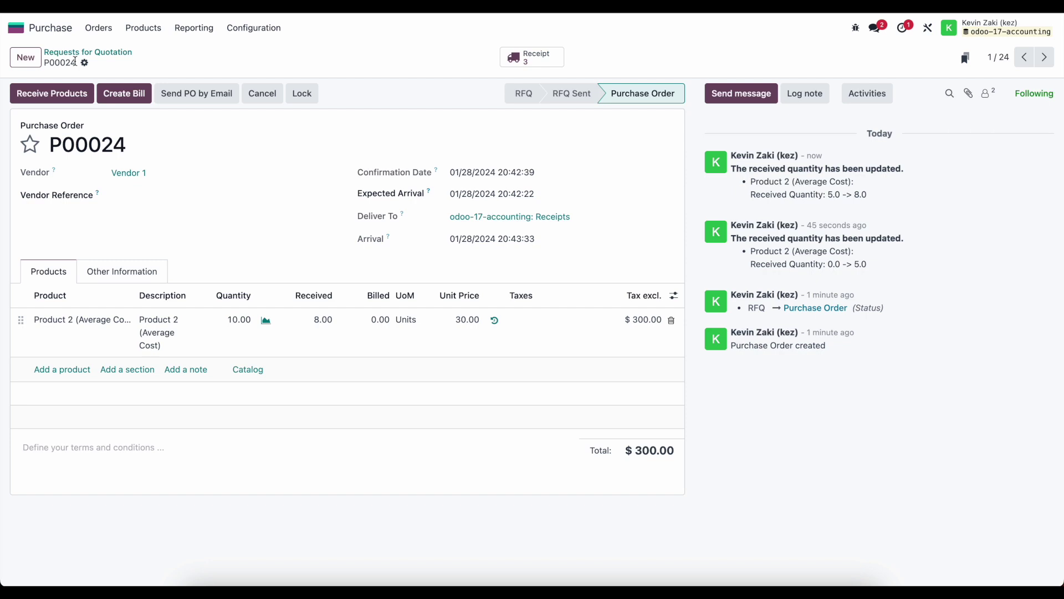
click(22, 31)
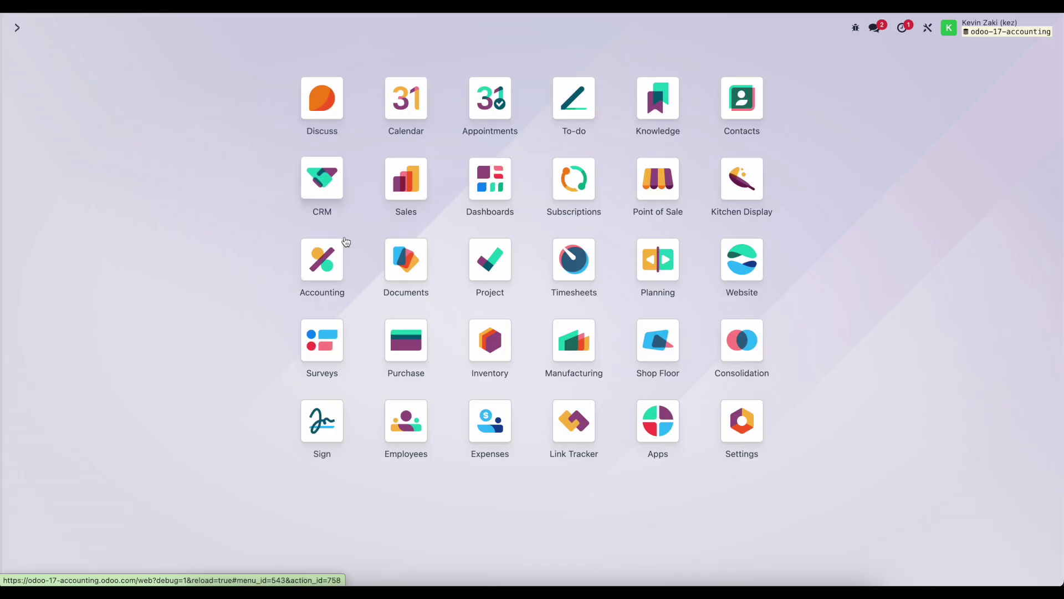
Step: Create a new vendor bill in Accounting > Vendors > Bills for Vendor 1
click(339, 262)
click(223, 28)
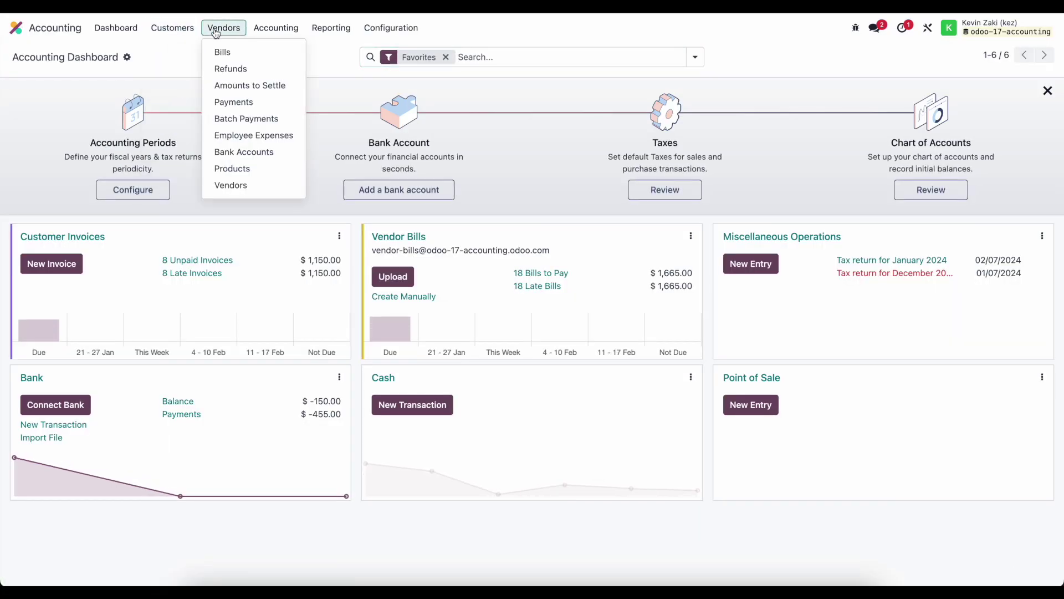
click(220, 55)
click(26, 57)
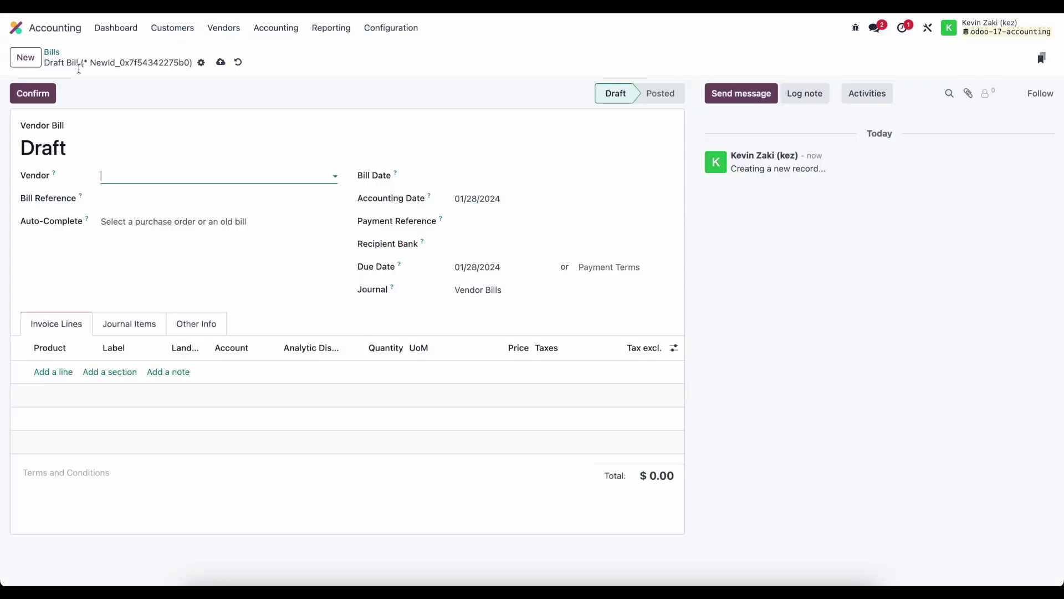
click(209, 170)
click(188, 197)
Step: Fill the bill from P00024 and set the bill date to 01/28/2024
click(169, 221)
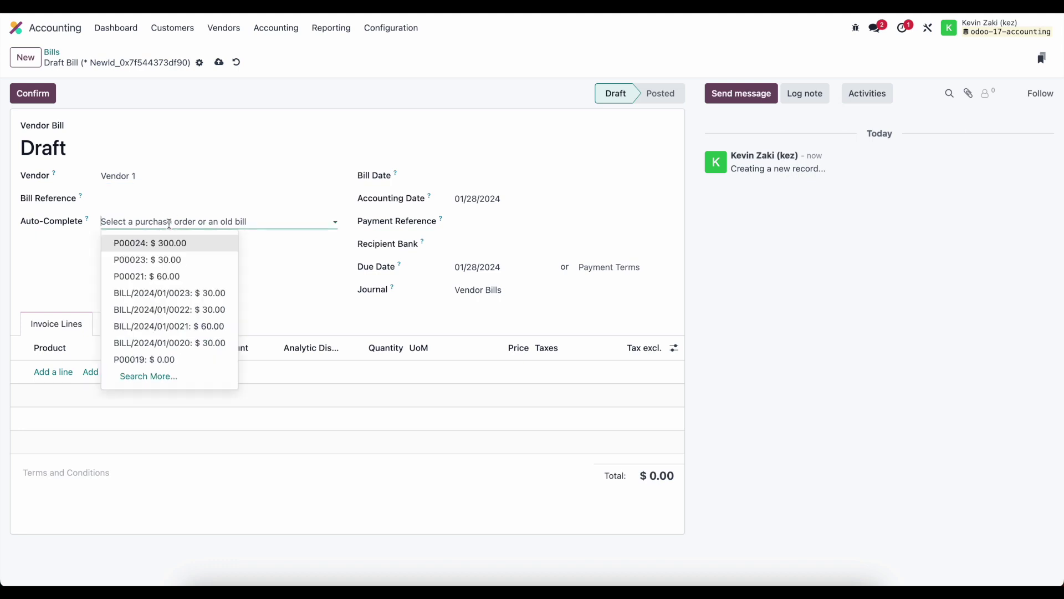
click(142, 243)
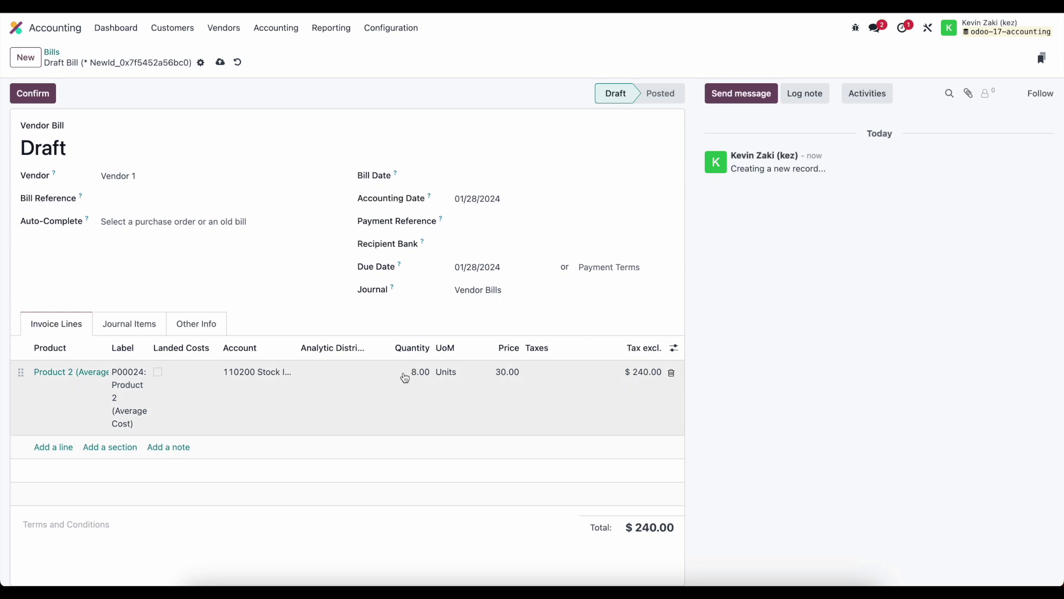
click(508, 175)
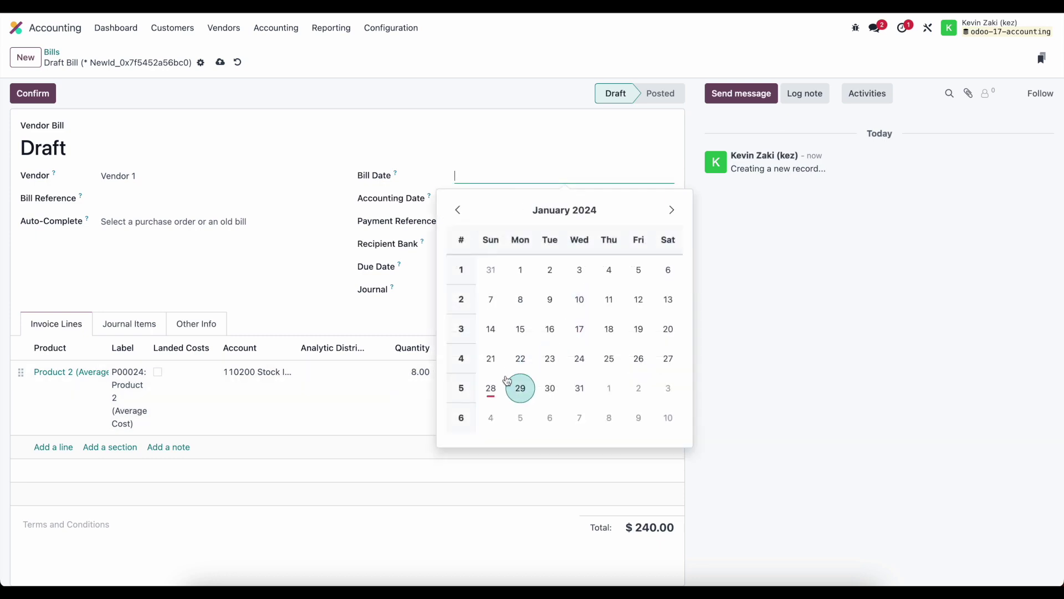
click(491, 388)
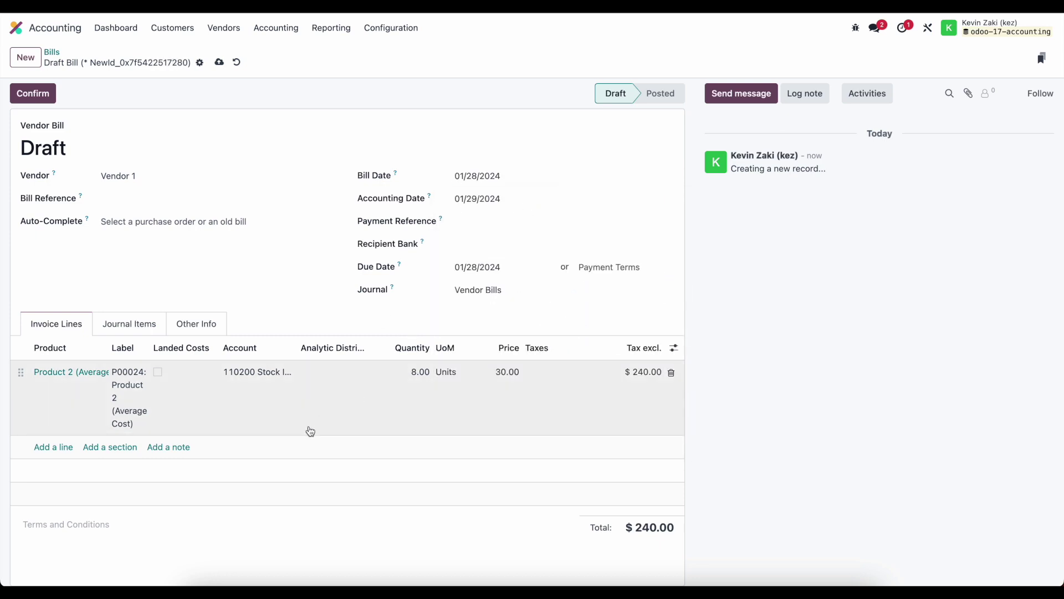
Step: Change the Product 2 bill line quantity to 10 units, totalling $300.00
click(413, 374)
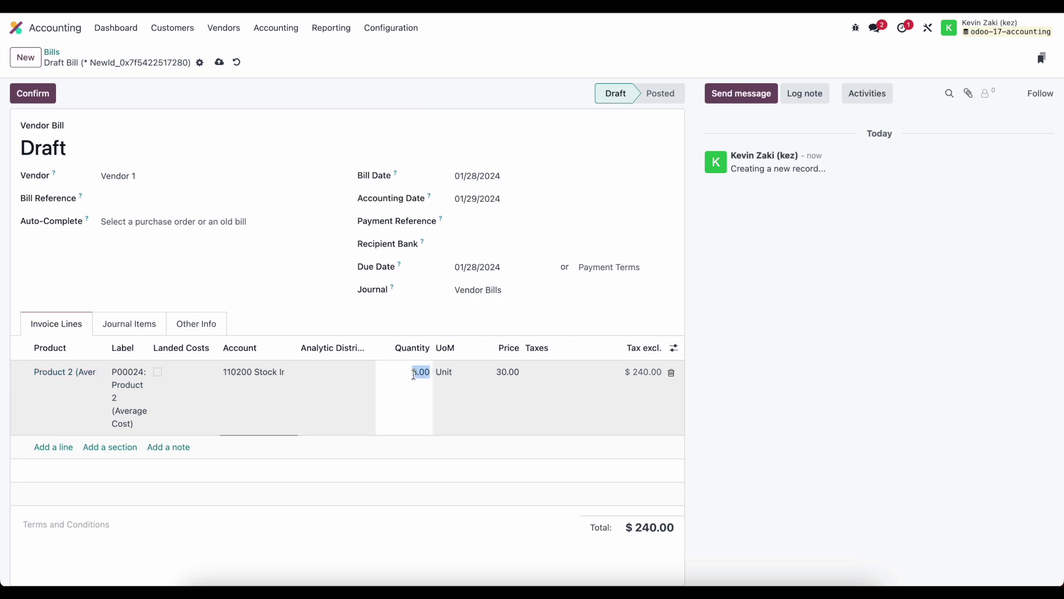
text(10)
click(390, 330)
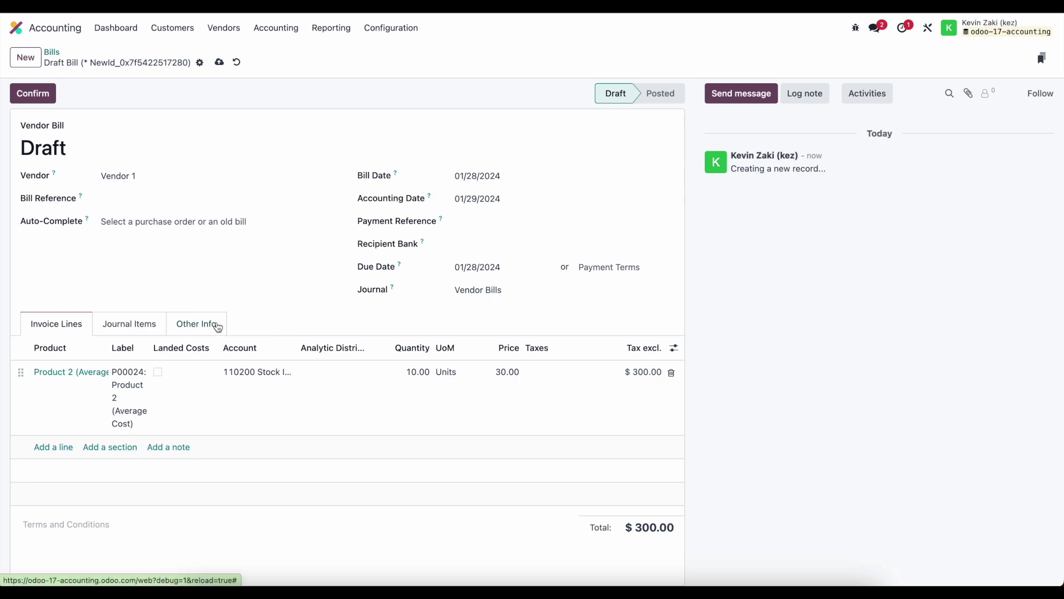
Step: Review the bill by switching between the Other Info and Invoice Lines tabs
click(197, 322)
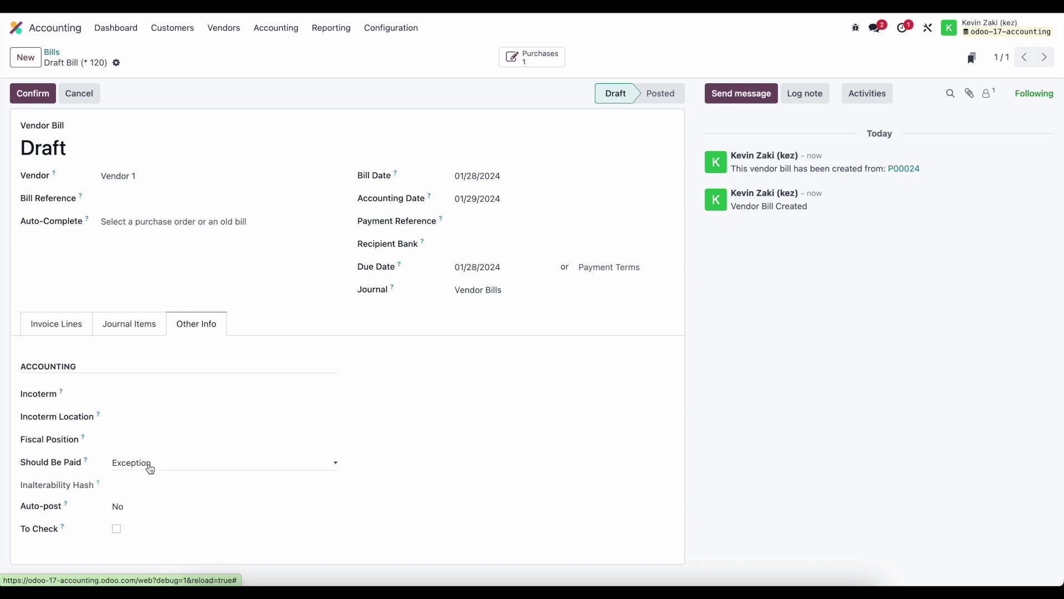
click(76, 330)
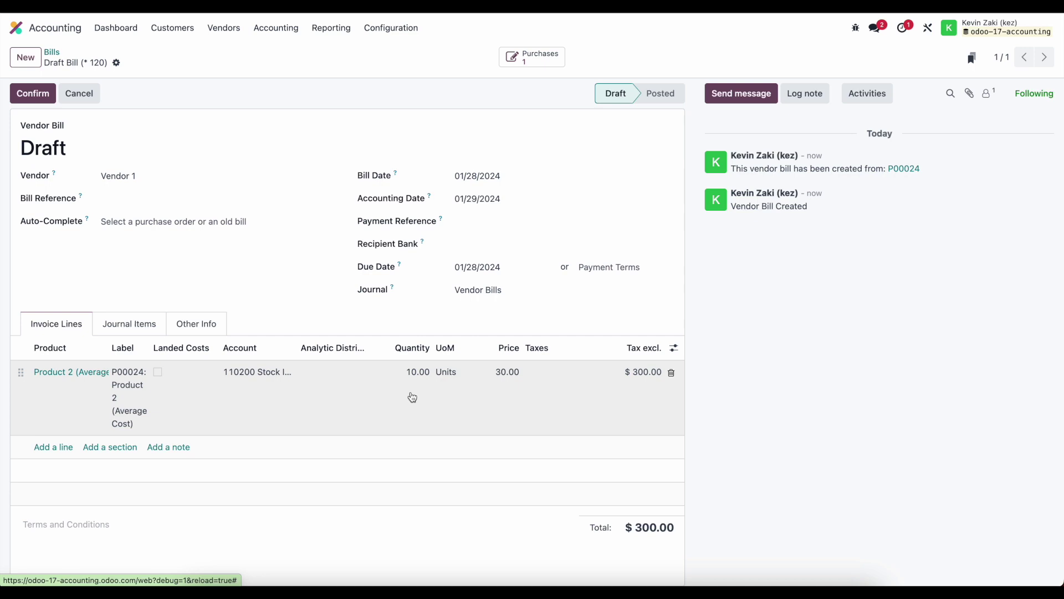
click(208, 320)
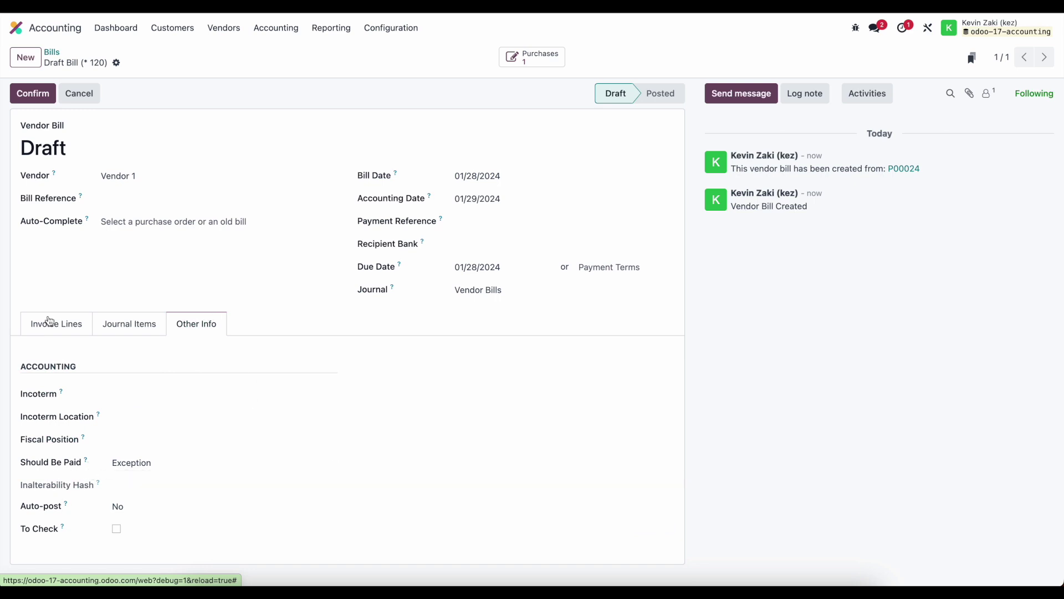
click(46, 336)
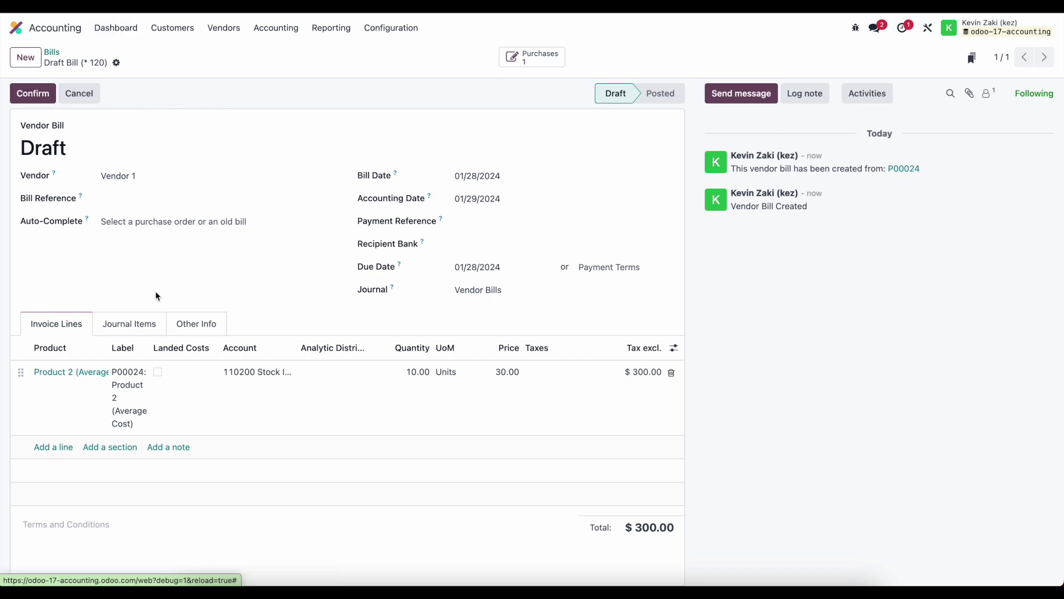
click(194, 323)
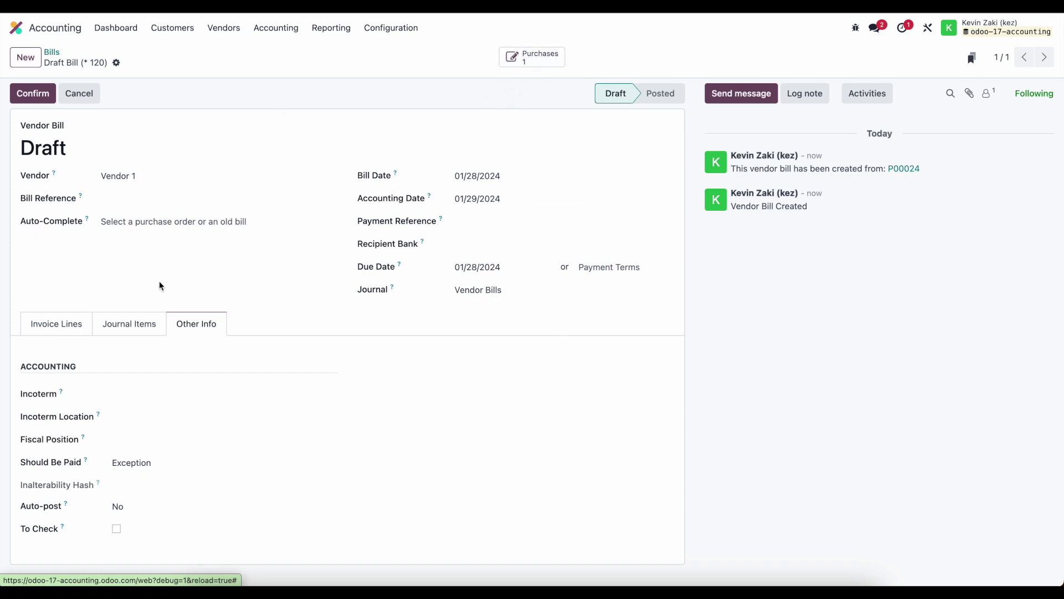
click(68, 327)
Step: Set the bill line back to 8 units ($240.00) and post it as BILL/2024/01/0024
click(413, 371)
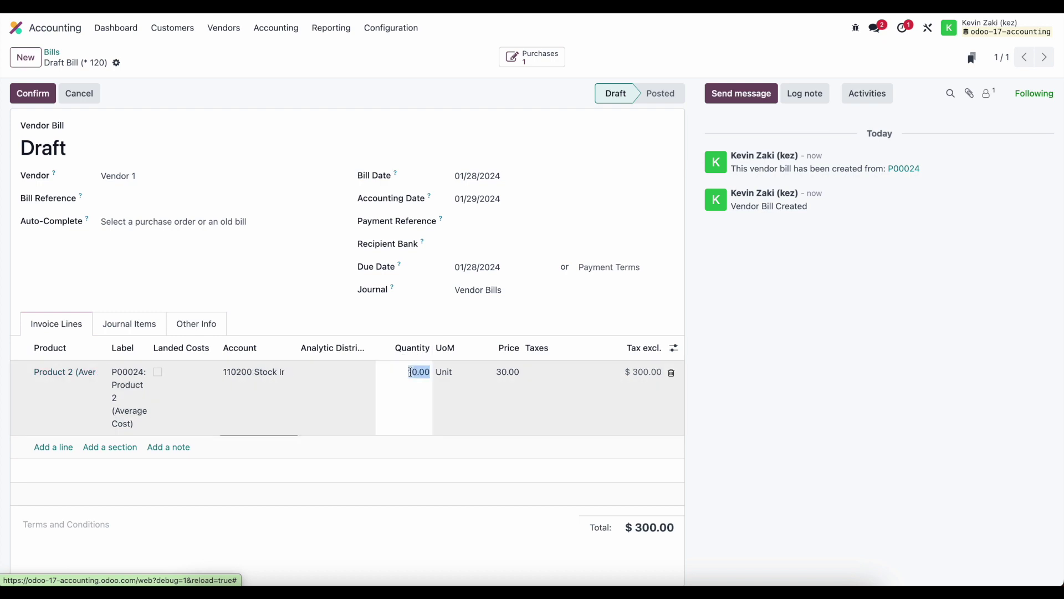
text(8)
click(312, 316)
click(195, 329)
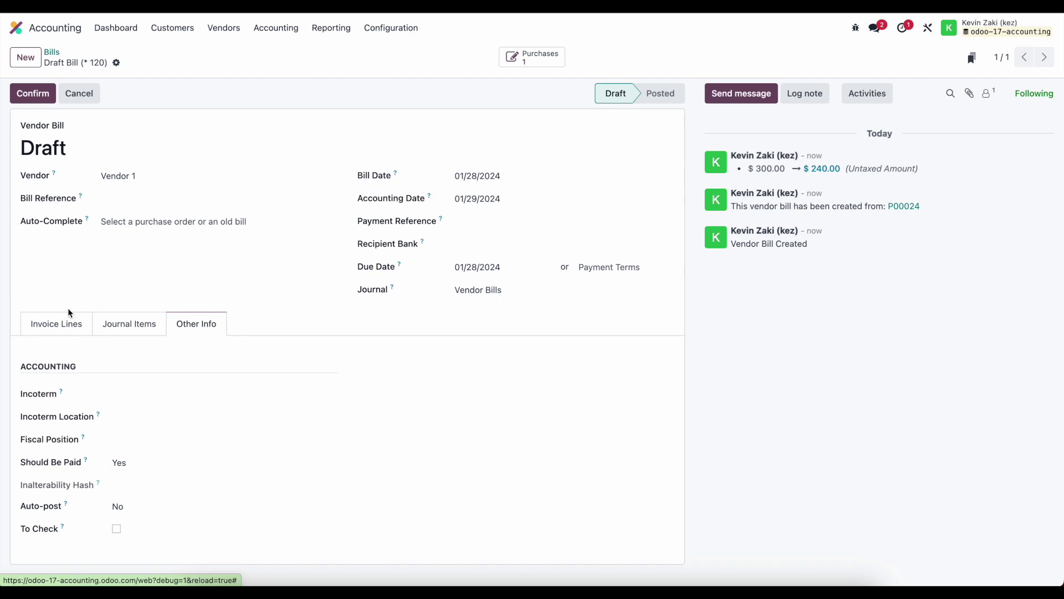
click(69, 326)
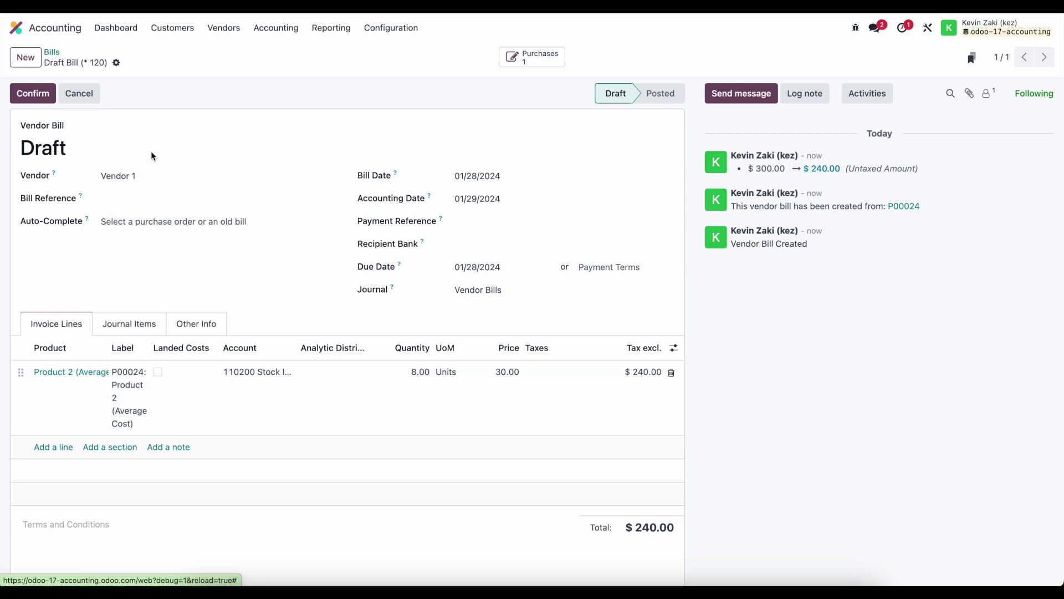
click(31, 105)
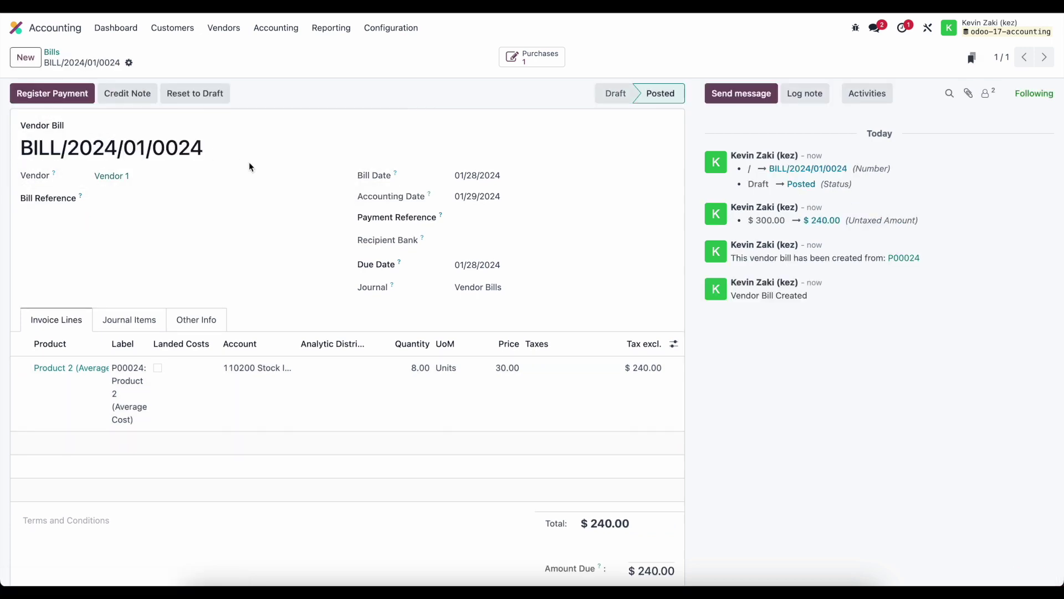
Step: Check P00024 from the bill, then return to the Purchase quotations list showing it Fully Billed
click(530, 58)
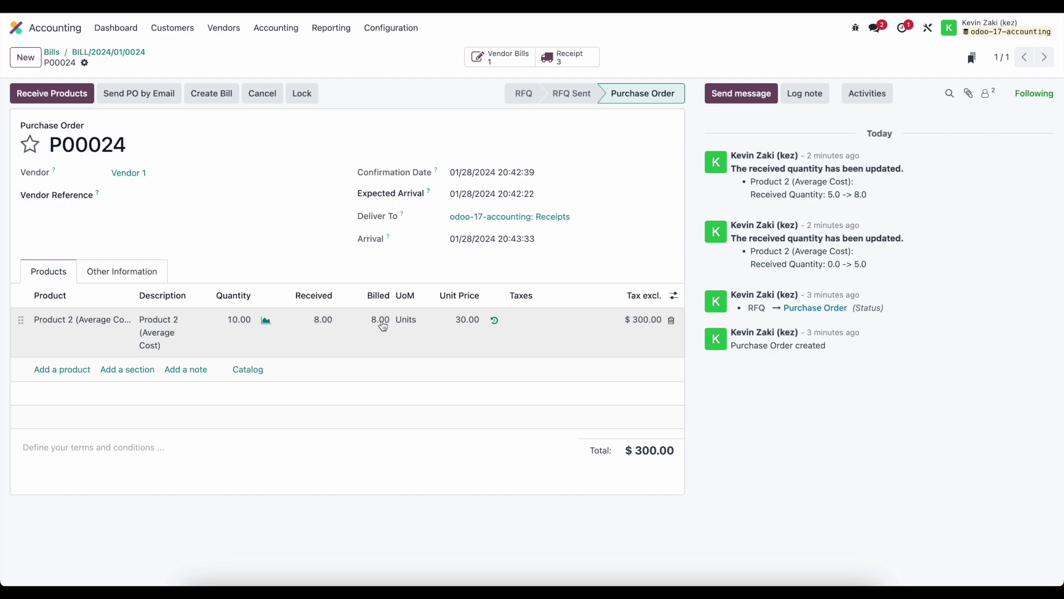
click(15, 27)
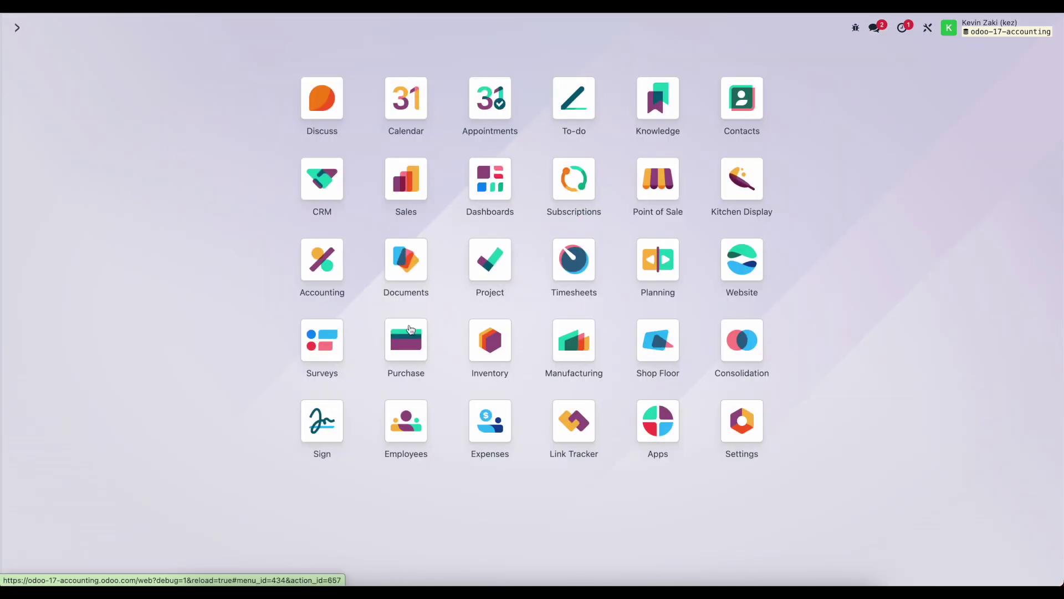
click(406, 340)
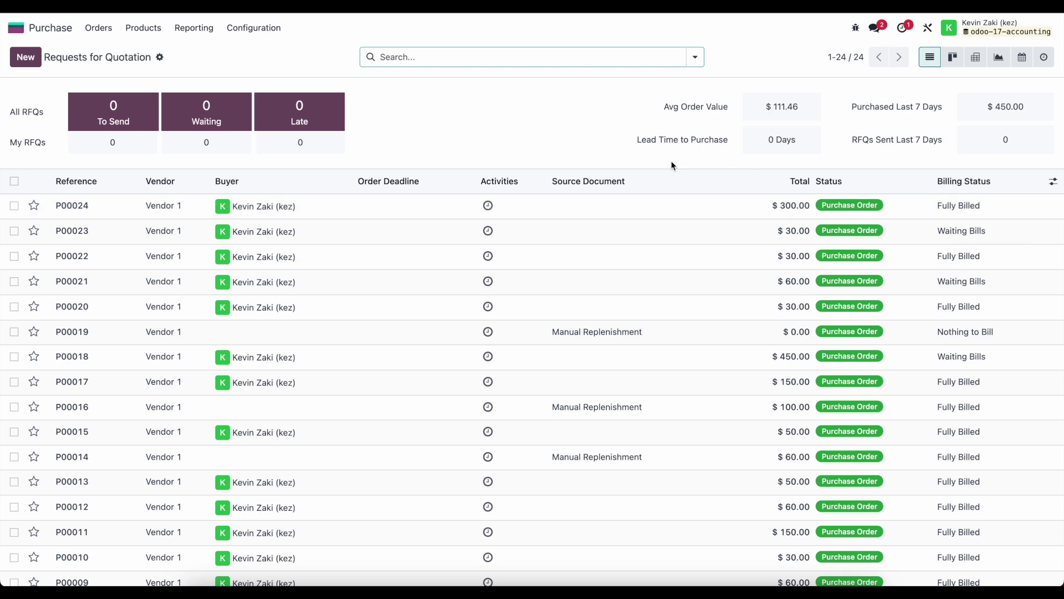
Step: Validate receipt WH/IN/00026 for P00024's remaining 2 units, then return to the order
click(608, 217)
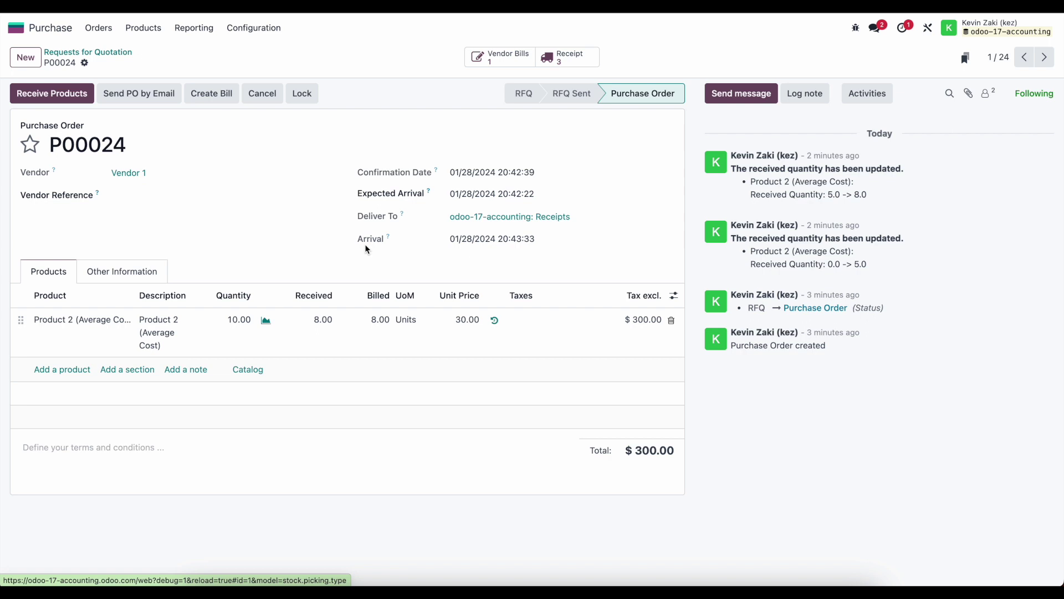
click(567, 57)
click(356, 113)
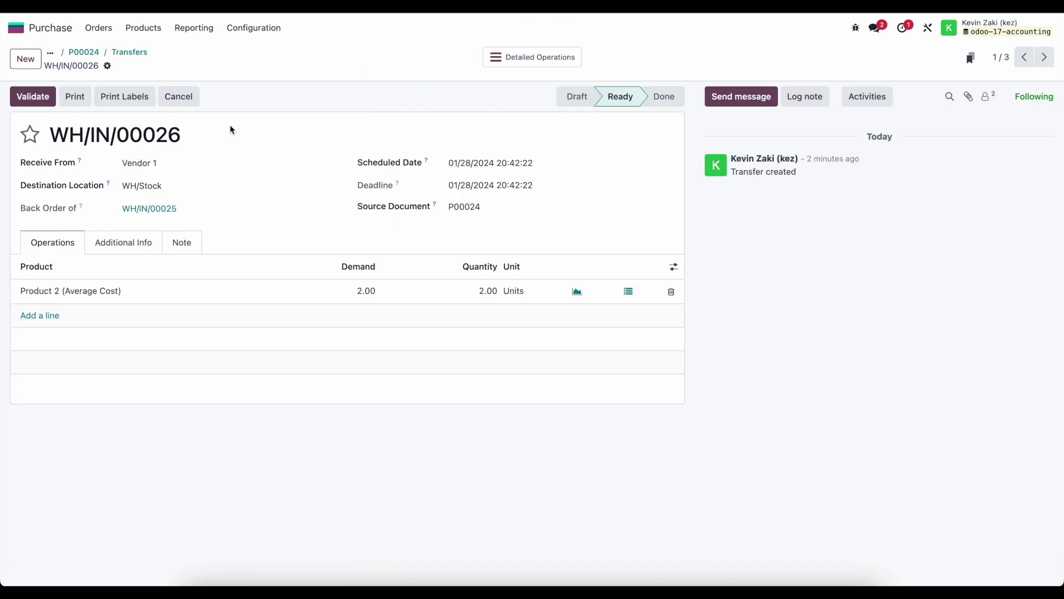
click(33, 96)
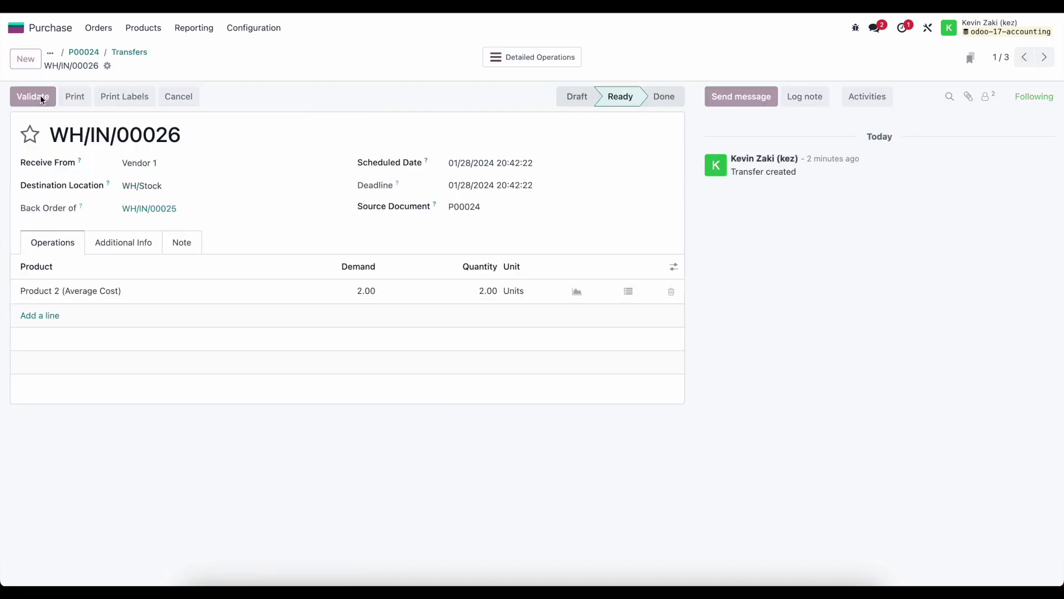
click(92, 52)
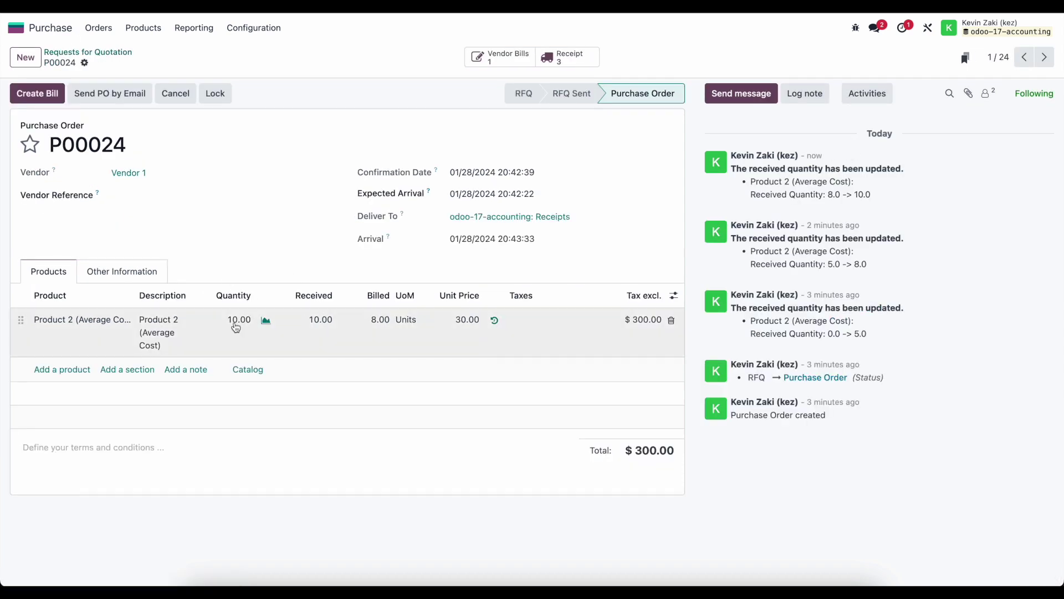